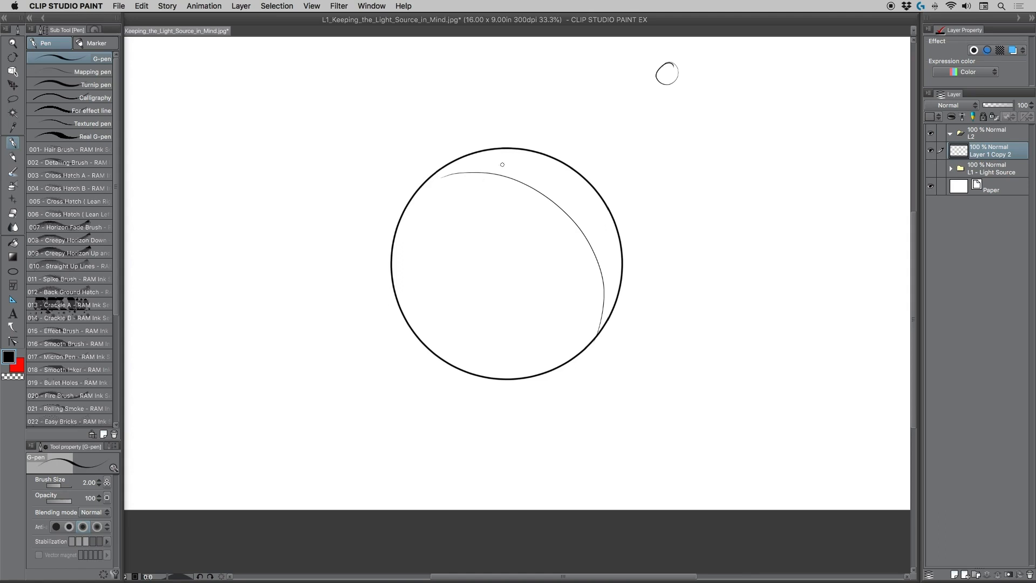
Try short hatch strokes in the band between the shading arc and the circle's upper-right edge.
{"action": "left_click_drag", "start_coordinate": [566, 189], "coordinate": [531, 238]}
{"action": "key", "text": "super+z"}
{"action": "left_click_drag", "start_coordinate": [515, 166], "coordinate": [520, 174]}
{"action": "left_click_drag", "start_coordinate": [519, 156], "coordinate": [544, 184]}
{"action": "left_click_drag", "start_coordinate": [545, 165], "coordinate": [571, 201]}
{"action": "mouse_move", "coordinate": [573, 182]}
{"action": "left_mouse_down"}
{"action": "mouse_move", "coordinate": [588, 213]}
{"action": "mouse_move", "coordinate": [531, 258]}
{"action": "mouse_move", "coordinate": [542, 260]}
{"action": "left_mouse_up"}
Undo the trial hatch strokes and the curved shading arc inside the circle.
{"action": "key", "text": "super+z"}
{"action": "key", "text": "super+z"}
{"action": "key", "text": "super+z"}
{"action": "key", "text": "super+z"}
{"action": "key", "text": "super+z"}
{"action": "key", "text": "super+z"}
{"action": "key", "text": "super+z"}
{"action": "key", "text": "super+z"}
{"action": "key", "text": "super+z"}
{"action": "key", "text": "super+z"}
Try hatching the circle with diagonal G-pen strokes from upper left to lower right, bounded by a curved shadow line.
{"action": "left_click", "coordinate": [15, 44]}
{"action": "left_click_drag", "start_coordinate": [411, 200], "coordinate": [399, 209]}
{"action": "key", "text": "space"}
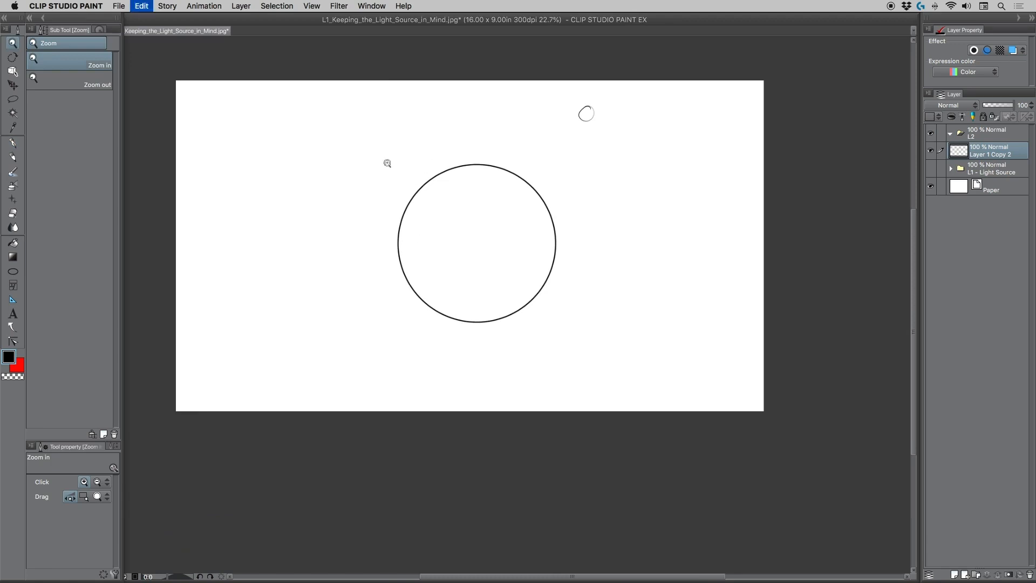
{"action": "left_click_drag", "start_coordinate": [406, 180], "coordinate": [459, 240]}
{"action": "key", "text": "p"}
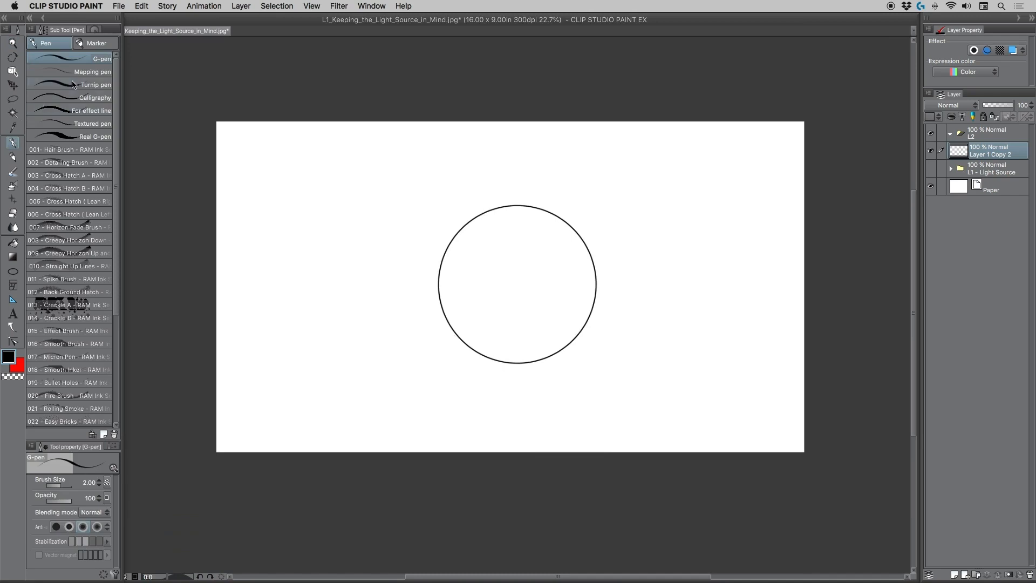
{"action": "double_click", "coordinate": [14, 44]}
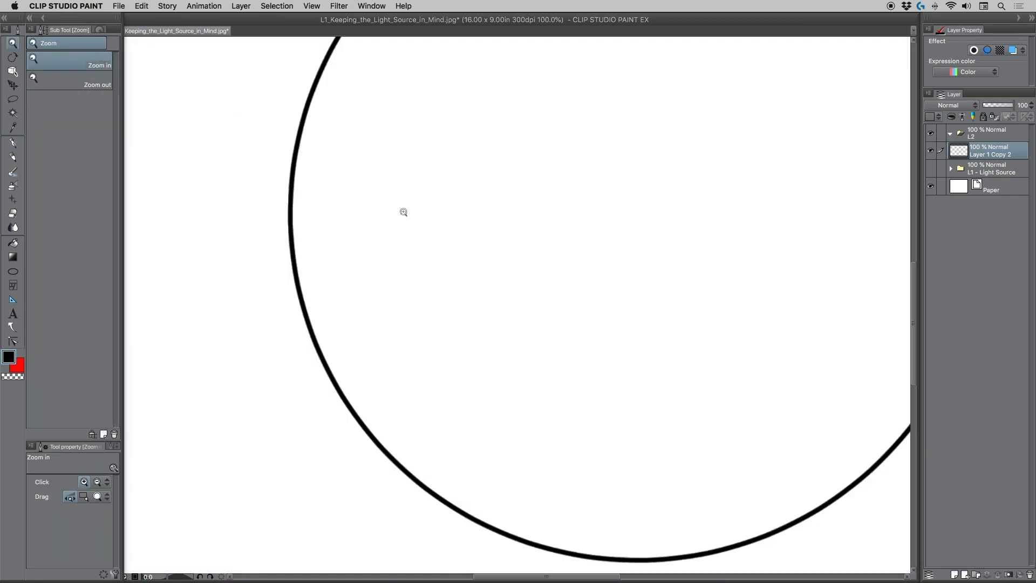
{"action": "left_click_drag", "start_coordinate": [400, 220], "coordinate": [421, 279]}
{"action": "scroll", "coordinate": [363, 220], "scroll_direction": "down", "scroll_amount": 1}
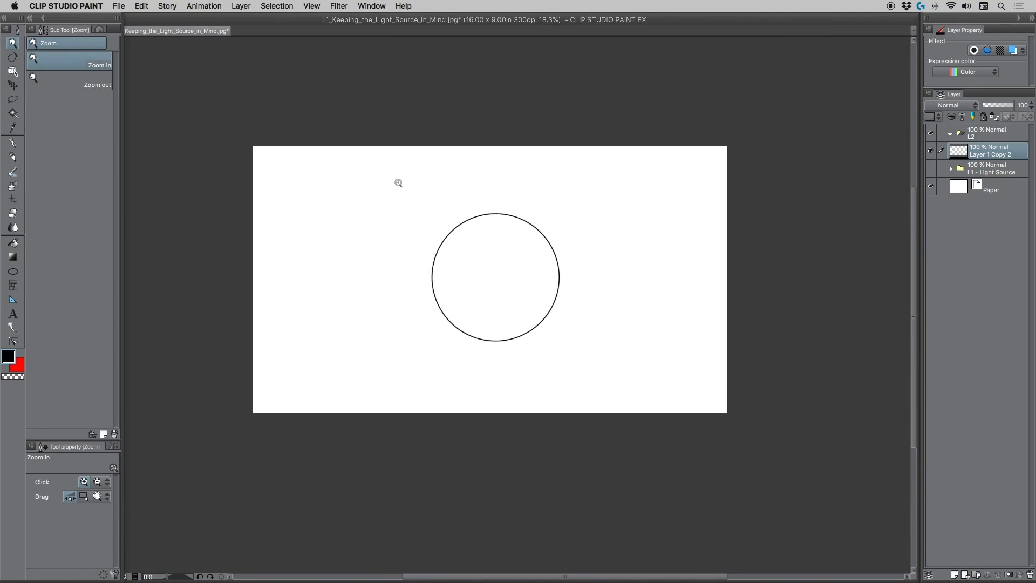
{"action": "left_click", "coordinate": [13, 142]}
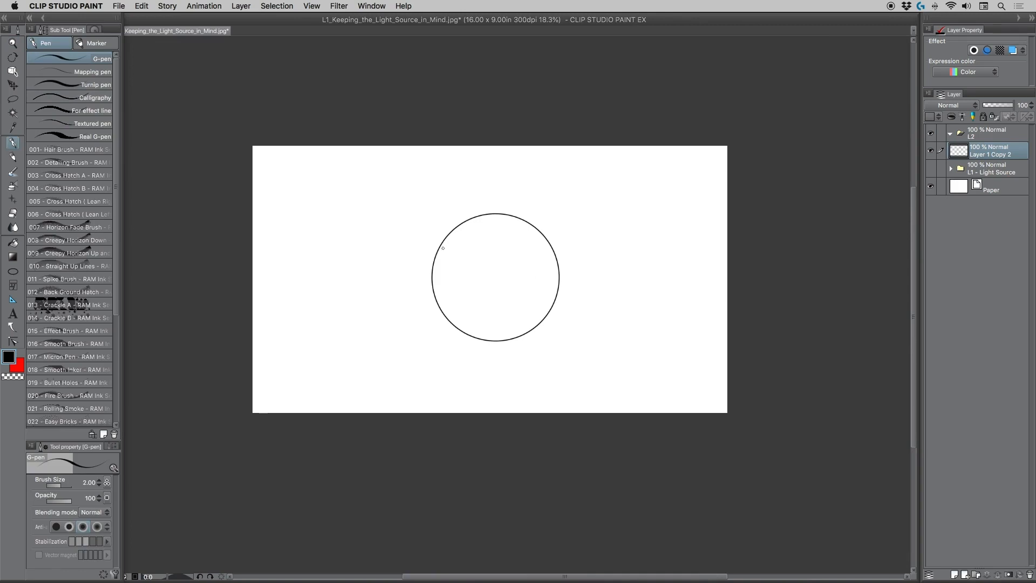
{"action": "left_click_drag", "start_coordinate": [450, 235], "coordinate": [436, 262]}
{"action": "mouse_move", "coordinate": [473, 219]}
{"action": "left_mouse_down"}
{"action": "mouse_move", "coordinate": [431, 281]}
{"action": "mouse_move", "coordinate": [479, 221]}
{"action": "mouse_move", "coordinate": [432, 289]}
{"action": "mouse_move", "coordinate": [485, 225]}
{"action": "mouse_move", "coordinate": [436, 293]}
{"action": "mouse_move", "coordinate": [492, 229]}
{"action": "mouse_move", "coordinate": [439, 303]}
{"action": "left_mouse_up"}
{"action": "left_click_drag", "start_coordinate": [498, 236], "coordinate": [446, 305]}
{"action": "left_click_drag", "start_coordinate": [511, 238], "coordinate": [448, 319]}
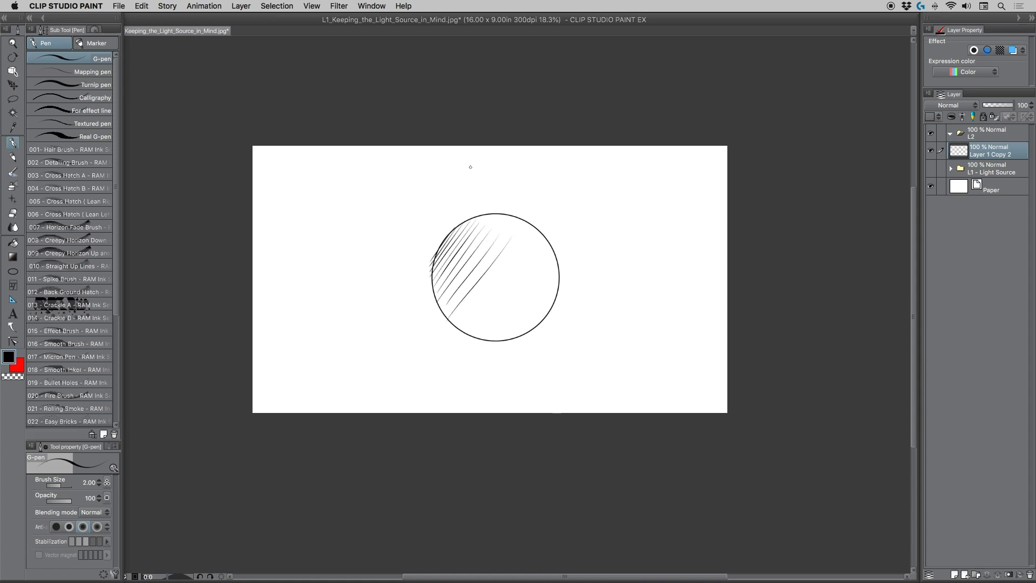
{"action": "mouse_move", "coordinate": [519, 244]}
{"action": "left_mouse_down"}
{"action": "mouse_move", "coordinate": [462, 322]}
{"action": "mouse_move", "coordinate": [501, 296]}
{"action": "mouse_move", "coordinate": [465, 333]}
{"action": "left_mouse_up"}
{"action": "mouse_move", "coordinate": [532, 253]}
{"action": "left_mouse_down"}
{"action": "mouse_move", "coordinate": [481, 324]}
{"action": "mouse_move", "coordinate": [484, 341]}
{"action": "left_mouse_up"}
{"action": "left_click_drag", "start_coordinate": [543, 267], "coordinate": [489, 346]}
{"action": "mouse_move", "coordinate": [548, 277]}
{"action": "left_mouse_down"}
{"action": "mouse_move", "coordinate": [496, 348]}
{"action": "mouse_move", "coordinate": [508, 343]}
{"action": "left_mouse_up"}
{"action": "left_click_drag", "start_coordinate": [550, 298], "coordinate": [518, 343]}
{"action": "mouse_move", "coordinate": [481, 225]}
{"action": "left_mouse_down"}
{"action": "mouse_move", "coordinate": [512, 237]}
{"action": "mouse_move", "coordinate": [548, 313]}
{"action": "left_mouse_up"}
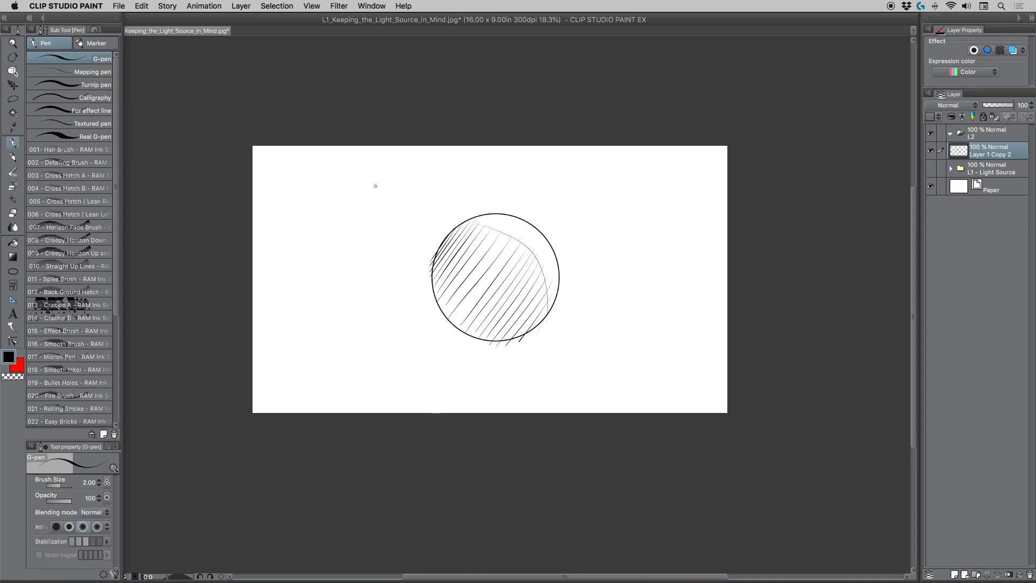
Undo the curved shadow line and all the diagonal hatching inside the circle.
{"action": "key", "text": "super+z"}
{"action": "key", "text": "super+z"}
{"action": "key", "text": "super+z"}
{"action": "key", "text": "super+z"}
{"action": "key", "text": "super+z"}
{"action": "key", "text": "super+z"}
{"action": "key", "text": "super+z"}
{"action": "key", "text": "super+z"}
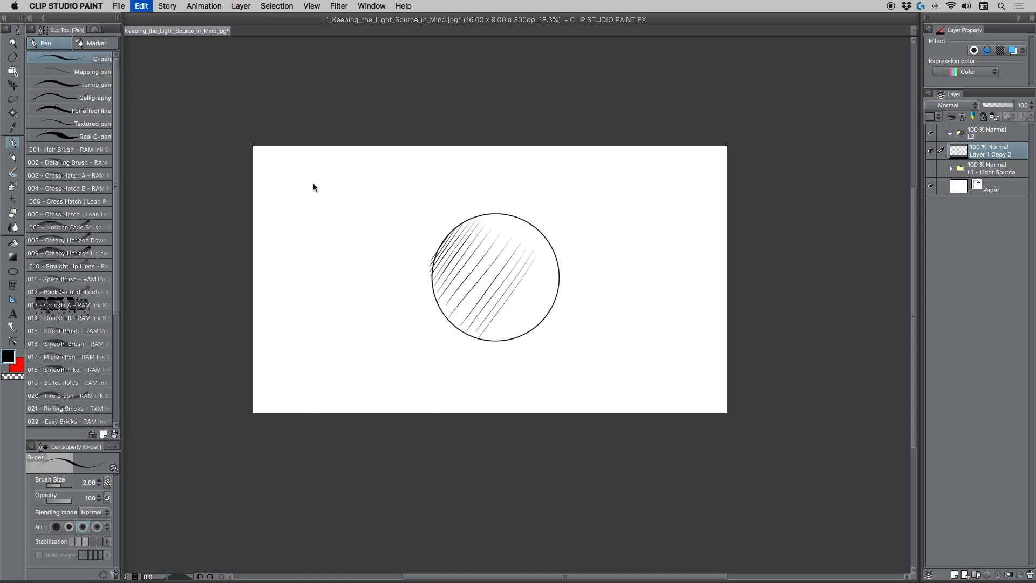
{"action": "key", "text": "super+z"}
{"action": "key", "text": "super+z"}
{"action": "key", "text": "super+z"}
{"action": "key", "text": "super+z"}
{"action": "key", "text": "super+z"}
{"action": "key", "text": "super+z"}
{"action": "key", "text": "super+z"}
{"action": "key", "text": "super+z"}
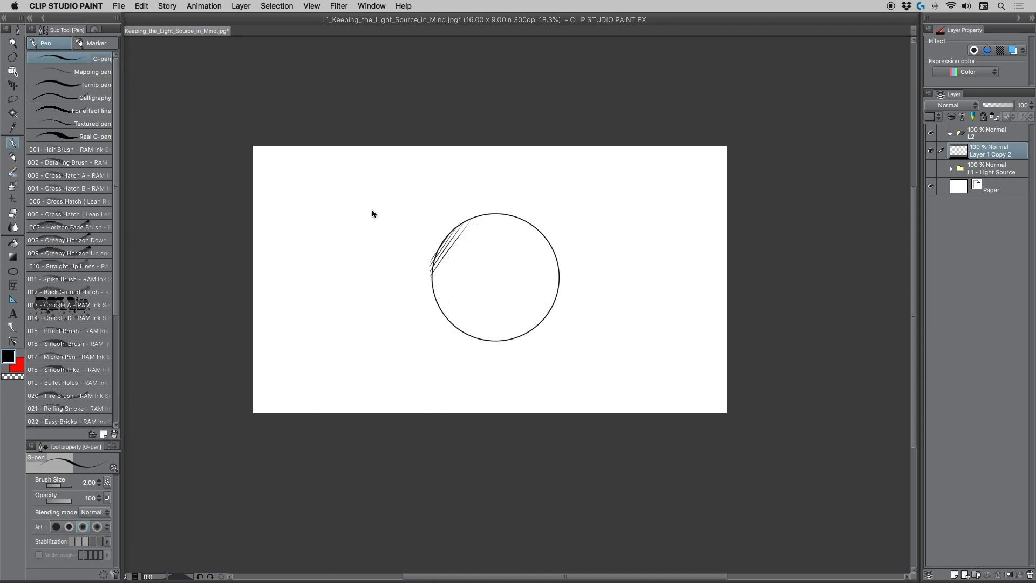
{"action": "key", "text": "super+z"}
{"action": "key", "text": "super+z"}
Try several curved shadow boundary lines across the circle's upper-right area, directly on the outline layer.
{"action": "mouse_move", "coordinate": [458, 226]}
{"action": "left_mouse_down"}
{"action": "mouse_move", "coordinate": [520, 239]}
{"action": "mouse_move", "coordinate": [549, 278]}
{"action": "left_mouse_up"}
{"action": "key", "text": "super+z"}
{"action": "mouse_move", "coordinate": [477, 227]}
{"action": "left_mouse_down"}
{"action": "mouse_move", "coordinate": [536, 262]}
{"action": "mouse_move", "coordinate": [546, 284]}
{"action": "left_mouse_up"}
{"action": "key", "text": "super+z"}
{"action": "mouse_move", "coordinate": [464, 227]}
{"action": "left_mouse_down"}
{"action": "mouse_move", "coordinate": [483, 226]}
{"action": "mouse_move", "coordinate": [550, 297]}
{"action": "left_mouse_up"}
{"action": "key", "text": "super+z"}
{"action": "left_click_drag", "start_coordinate": [460, 228], "coordinate": [551, 293]}
{"action": "key", "text": "super+z"}
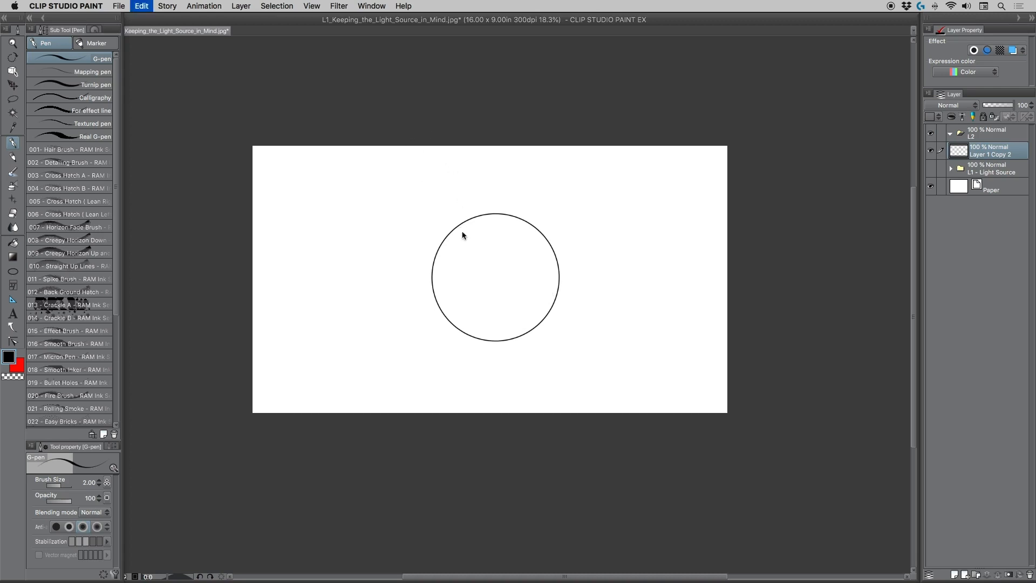
{"action": "left_click_drag", "start_coordinate": [461, 227], "coordinate": [547, 297]}
{"action": "left_click_drag", "start_coordinate": [453, 231], "coordinate": [431, 262]}
{"action": "key", "text": "super+z"}
{"action": "key", "text": "super+z"}
{"action": "key", "text": "super+z"}
Add a new layer above the circle outline and draw a curved shadow boundary from its upper-left to its lower-right edge.
{"action": "left_click", "coordinate": [954, 574]}
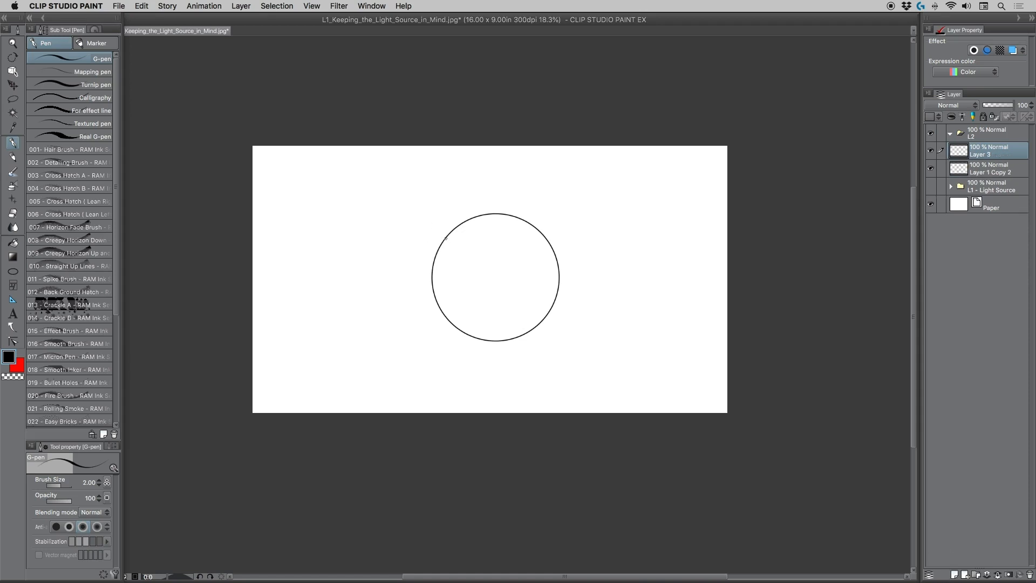
{"action": "mouse_move", "coordinate": [445, 238]}
{"action": "left_mouse_down"}
{"action": "mouse_move", "coordinate": [469, 233]}
{"action": "mouse_move", "coordinate": [550, 296]}
{"action": "left_mouse_up"}
{"action": "key", "text": "super+z"}
{"action": "mouse_move", "coordinate": [452, 231]}
{"action": "left_mouse_down"}
{"action": "mouse_move", "coordinate": [536, 252]}
{"action": "mouse_move", "coordinate": [550, 311]}
{"action": "left_mouse_up"}
{"action": "key", "text": "super+z"}
{"action": "mouse_move", "coordinate": [445, 237]}
{"action": "left_mouse_down"}
{"action": "mouse_move", "coordinate": [470, 231]}
{"action": "mouse_move", "coordinate": [549, 311]}
{"action": "left_mouse_up"}
{"action": "key", "text": "super+z"}
{"action": "left_click_drag", "start_coordinate": [448, 237], "coordinate": [548, 300]}
{"action": "key", "text": "super+z"}
{"action": "mouse_move", "coordinate": [448, 238]}
{"action": "left_mouse_down"}
{"action": "mouse_move", "coordinate": [484, 230]}
{"action": "mouse_move", "coordinate": [550, 322]}
{"action": "left_mouse_up"}
{"action": "key", "text": "super+z"}
{"action": "mouse_move", "coordinate": [452, 232]}
{"action": "left_mouse_down"}
{"action": "mouse_move", "coordinate": [500, 240]}
{"action": "mouse_move", "coordinate": [551, 324]}
{"action": "left_mouse_up"}
Fill the area below the shadow boundary with parallel diagonal hatch lines running down to the circle's lower-left edge.
{"action": "mouse_move", "coordinate": [455, 229]}
{"action": "left_mouse_down"}
{"action": "mouse_move", "coordinate": [433, 262]}
{"action": "mouse_move", "coordinate": [464, 231]}
{"action": "mouse_move", "coordinate": [431, 269]}
{"action": "mouse_move", "coordinate": [467, 230]}
{"action": "mouse_move", "coordinate": [432, 272]}
{"action": "mouse_move", "coordinate": [481, 232]}
{"action": "mouse_move", "coordinate": [429, 298]}
{"action": "left_mouse_up"}
{"action": "mouse_move", "coordinate": [487, 230]}
{"action": "left_mouse_down"}
{"action": "mouse_move", "coordinate": [433, 301]}
{"action": "mouse_move", "coordinate": [472, 258]}
{"action": "mouse_move", "coordinate": [436, 311]}
{"action": "left_mouse_up"}
{"action": "mouse_move", "coordinate": [496, 243]}
{"action": "left_mouse_down"}
{"action": "mouse_move", "coordinate": [439, 325]}
{"action": "mouse_move", "coordinate": [458, 309]}
{"action": "left_mouse_up"}
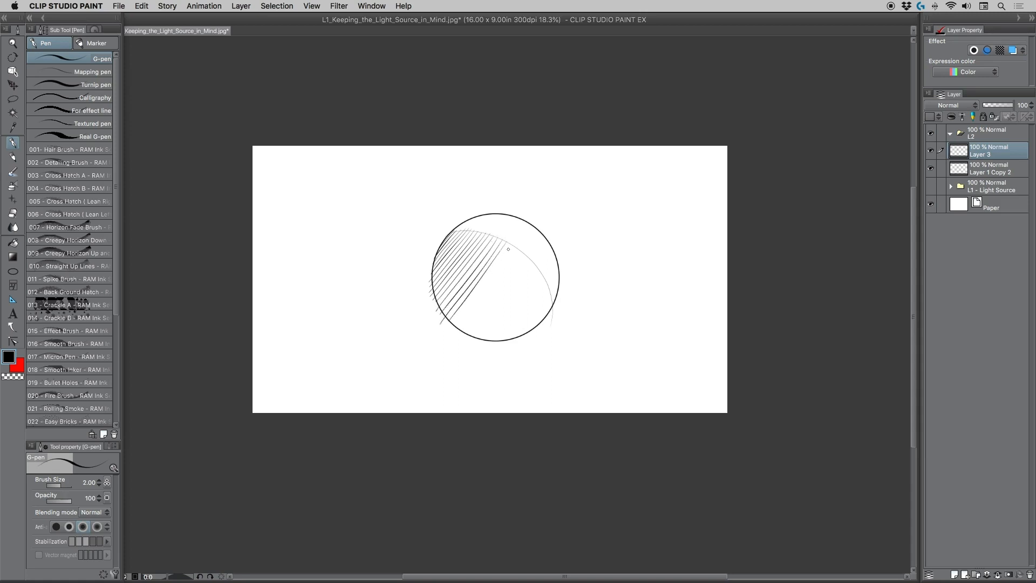
{"action": "left_click_drag", "start_coordinate": [514, 242], "coordinate": [458, 327]}
{"action": "mouse_move", "coordinate": [521, 249]}
{"action": "left_mouse_down"}
{"action": "mouse_move", "coordinate": [460, 336]}
{"action": "mouse_move", "coordinate": [489, 305]}
{"action": "mouse_move", "coordinate": [475, 334]}
{"action": "left_mouse_up"}
{"action": "mouse_move", "coordinate": [530, 266]}
{"action": "left_mouse_down"}
{"action": "mouse_move", "coordinate": [478, 342]}
{"action": "mouse_move", "coordinate": [514, 300]}
{"action": "mouse_move", "coordinate": [489, 342]}
{"action": "left_mouse_up"}
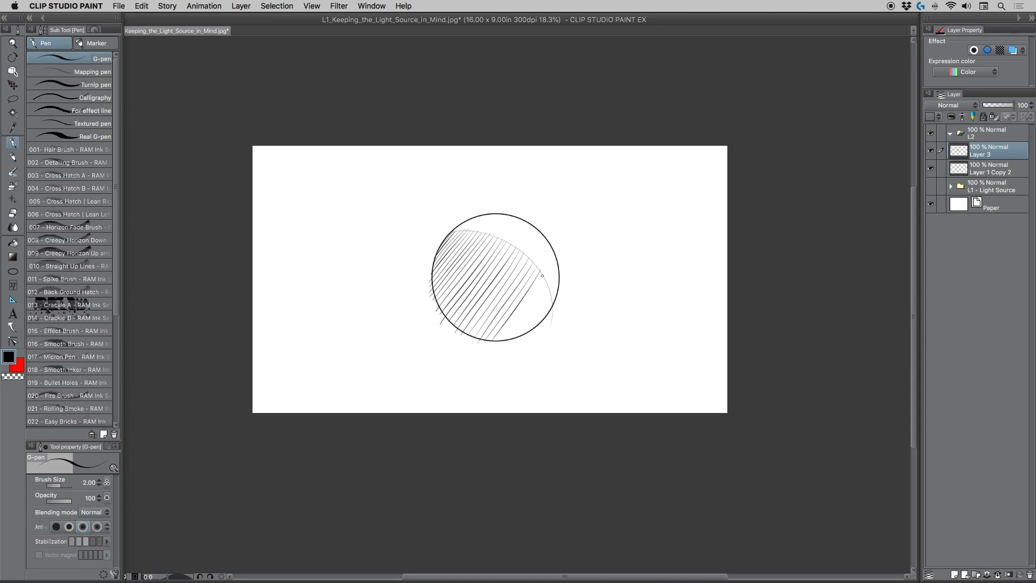
{"action": "left_click_drag", "start_coordinate": [541, 275], "coordinate": [502, 337]}
{"action": "mouse_move", "coordinate": [540, 290]}
{"action": "left_mouse_down"}
{"action": "mouse_move", "coordinate": [504, 342]}
{"action": "mouse_move", "coordinate": [532, 331]}
{"action": "left_mouse_up"}
{"action": "left_click_drag", "start_coordinate": [527, 346], "coordinate": [512, 352]}
{"action": "key", "text": "super+z"}
Draw a sample patch of near-vertical hatch lines on the blank canvas right of the circle.
{"action": "left_click_drag", "start_coordinate": [622, 217], "coordinate": [622, 316]}
{"action": "key", "text": "super+z"}
{"action": "left_click_drag", "start_coordinate": [604, 249], "coordinate": [666, 253]}
{"action": "key", "text": "super+z"}
{"action": "left_click_drag", "start_coordinate": [626, 214], "coordinate": [622, 311]}
{"action": "left_click_drag", "start_coordinate": [627, 215], "coordinate": [623, 310]}
{"action": "mouse_move", "coordinate": [635, 232]}
{"action": "left_mouse_down"}
{"action": "mouse_move", "coordinate": [625, 310]}
{"action": "mouse_move", "coordinate": [629, 321]}
{"action": "mouse_move", "coordinate": [641, 273]}
{"action": "mouse_move", "coordinate": [639, 326]}
{"action": "left_mouse_up"}
{"action": "left_click_drag", "start_coordinate": [652, 230], "coordinate": [644, 320]}
Undo the sample hatch patch beside the circle.
{"action": "key", "text": "super+z"}
{"action": "key", "text": "super+z"}
{"action": "key", "text": "super+z"}
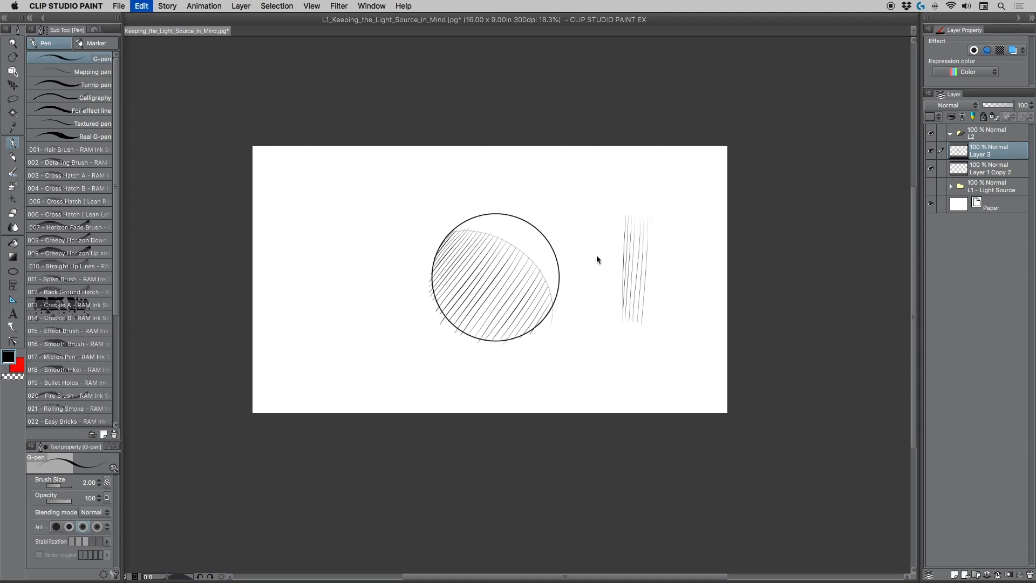
{"action": "key", "text": "super+z"}
{"action": "key", "text": "super+z"}
{"action": "key", "text": "super+z"}
{"action": "key", "text": "super+z"}
{"action": "key", "text": "super+z"}
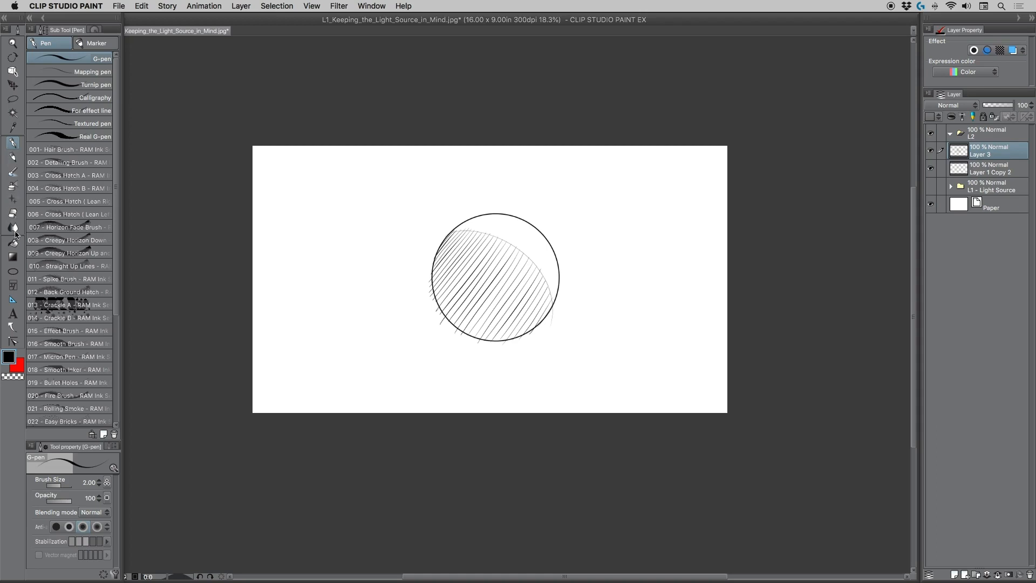
Erase the curved boundary line and the hatch overshoots outside the circle with the transparent color, and switch back to black.
{"action": "left_click", "coordinate": [13, 375]}
{"action": "left_click_drag", "start_coordinate": [465, 230], "coordinate": [504, 239]}
{"action": "left_click", "coordinate": [10, 360]}
Cross-hatch the circle's lower rim with a second set of steep strokes from left to right.
{"action": "mouse_move", "coordinate": [438, 256]}
{"action": "left_mouse_down"}
{"action": "mouse_move", "coordinate": [430, 284]}
{"action": "mouse_move", "coordinate": [445, 311]}
{"action": "left_mouse_up"}
{"action": "mouse_move", "coordinate": [455, 275]}
{"action": "left_mouse_down"}
{"action": "mouse_move", "coordinate": [449, 324]}
{"action": "mouse_move", "coordinate": [461, 337]}
{"action": "left_mouse_up"}
{"action": "mouse_move", "coordinate": [469, 291]}
{"action": "left_mouse_down"}
{"action": "mouse_move", "coordinate": [468, 327]}
{"action": "mouse_move", "coordinate": [473, 305]}
{"action": "mouse_move", "coordinate": [474, 323]}
{"action": "mouse_move", "coordinate": [484, 311]}
{"action": "mouse_move", "coordinate": [486, 331]}
{"action": "mouse_move", "coordinate": [489, 311]}
{"action": "mouse_move", "coordinate": [493, 334]}
{"action": "mouse_move", "coordinate": [496, 312]}
{"action": "mouse_move", "coordinate": [499, 336]}
{"action": "mouse_move", "coordinate": [499, 312]}
{"action": "mouse_move", "coordinate": [505, 336]}
{"action": "mouse_move", "coordinate": [526, 331]}
{"action": "left_mouse_up"}
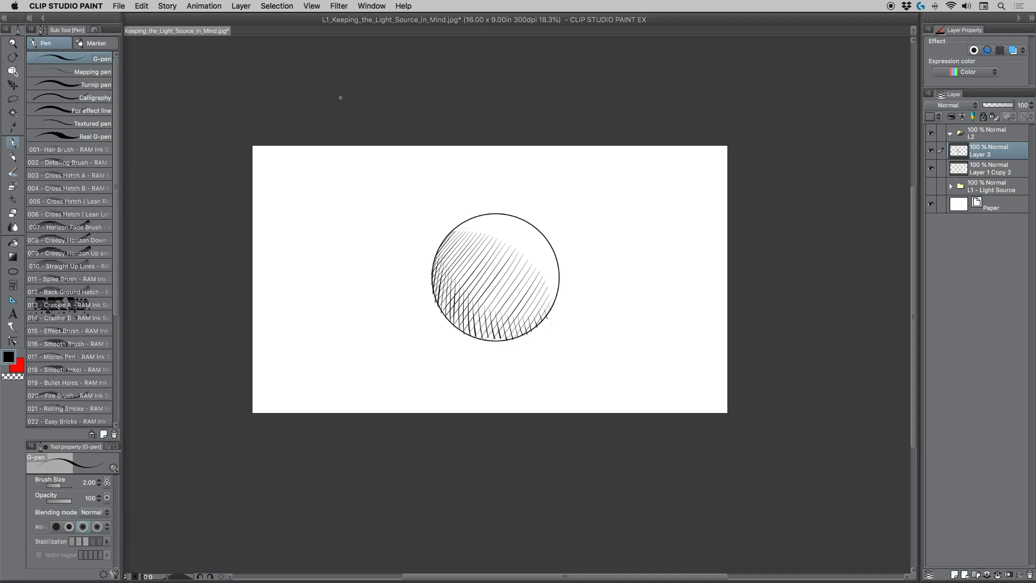
Undo the second set of hatch strokes along the circle's lower rim.
{"action": "key", "text": "super+z"}
{"action": "key", "text": "super+z"}
{"action": "key", "text": "super+z"}
{"action": "key", "text": "super+z"}
{"action": "key", "text": "super+z"}
{"action": "key", "text": "super+z"}
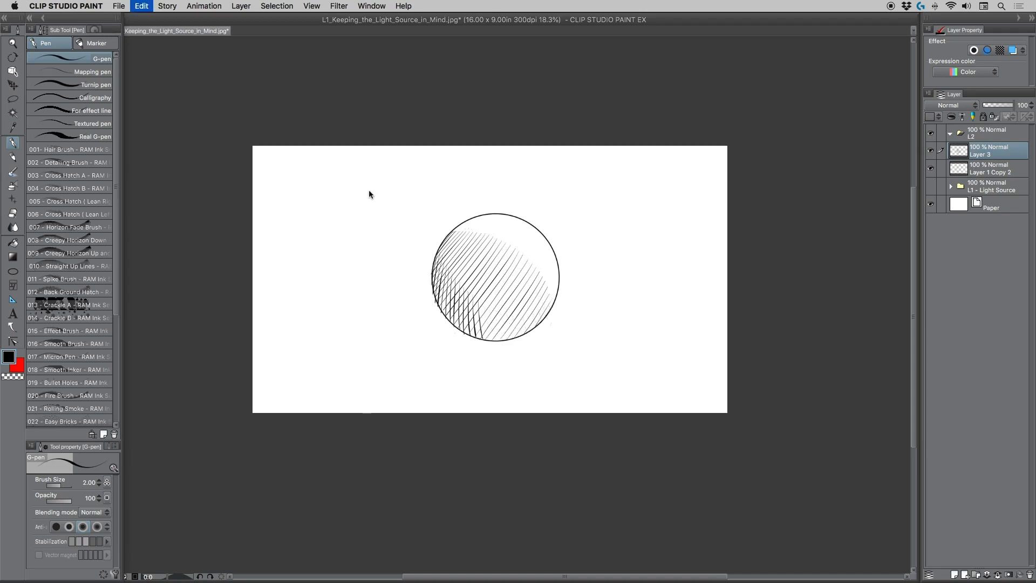
{"action": "key", "text": "super+z"}
{"action": "key", "text": "super+z"}
{"action": "key", "text": "super+z"}
{"action": "key", "text": "super+z"}
{"action": "key", "text": "super+z"}
{"action": "key", "text": "super+z"}
{"action": "key", "text": "super+z"}
{"action": "key", "text": "super+z"}
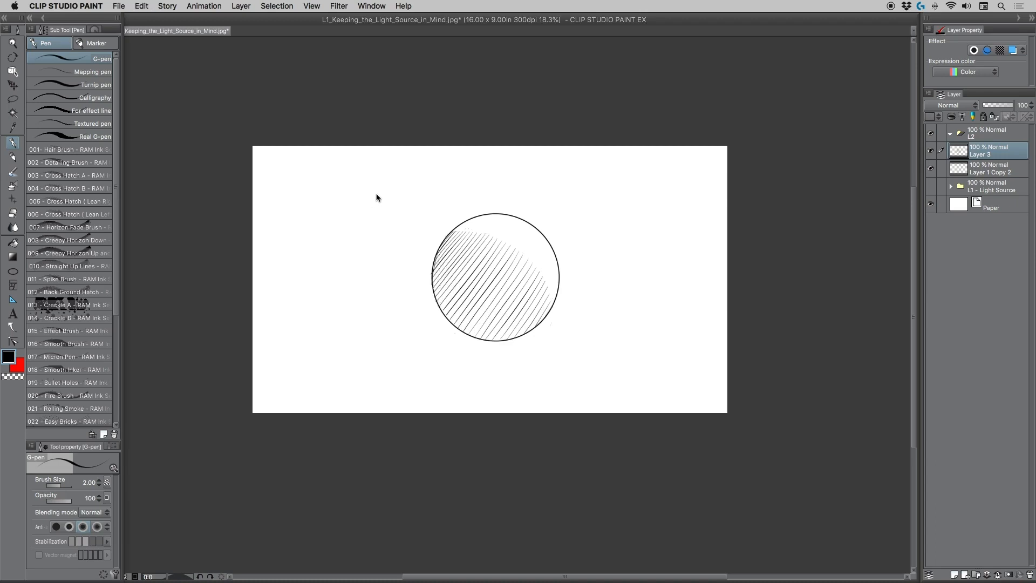
{"action": "key", "text": "super+z"}
Redraw the second hatch layer as short, closely spaced steep strokes following the circle's lower rim from left to right.
{"action": "left_click_drag", "start_coordinate": [437, 252], "coordinate": [437, 308]}
{"action": "mouse_move", "coordinate": [448, 269]}
{"action": "left_mouse_down"}
{"action": "mouse_move", "coordinate": [441, 307]}
{"action": "mouse_move", "coordinate": [445, 282]}
{"action": "mouse_move", "coordinate": [452, 321]}
{"action": "mouse_move", "coordinate": [457, 293]}
{"action": "mouse_move", "coordinate": [455, 328]}
{"action": "mouse_move", "coordinate": [460, 295]}
{"action": "mouse_move", "coordinate": [459, 329]}
{"action": "mouse_move", "coordinate": [465, 299]}
{"action": "mouse_move", "coordinate": [467, 331]}
{"action": "mouse_move", "coordinate": [471, 303]}
{"action": "mouse_move", "coordinate": [473, 322]}
{"action": "mouse_move", "coordinate": [483, 310]}
{"action": "mouse_move", "coordinate": [482, 338]}
{"action": "mouse_move", "coordinate": [487, 309]}
{"action": "mouse_move", "coordinate": [495, 342]}
{"action": "left_mouse_up"}
{"action": "mouse_move", "coordinate": [504, 316]}
{"action": "left_mouse_down"}
{"action": "mouse_move", "coordinate": [502, 339]}
{"action": "mouse_move", "coordinate": [505, 313]}
{"action": "mouse_move", "coordinate": [515, 333]}
{"action": "mouse_move", "coordinate": [517, 315]}
{"action": "mouse_move", "coordinate": [533, 324]}
{"action": "mouse_move", "coordinate": [550, 306]}
{"action": "left_mouse_up"}
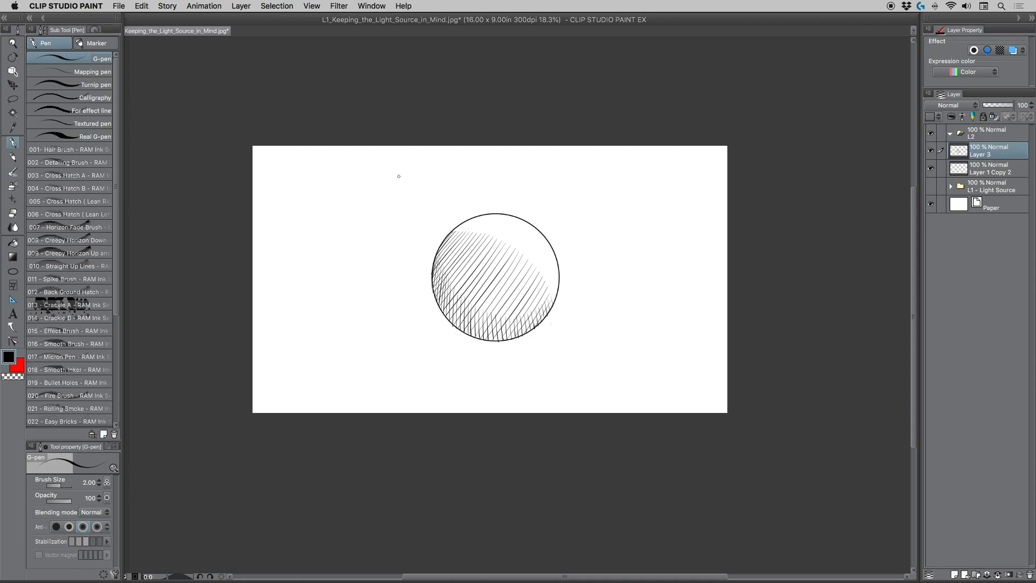
Try a curved guide stroke across the lower shaded part of the circle.
{"action": "left_click", "coordinate": [13, 43]}
{"action": "left_click_drag", "start_coordinate": [413, 258], "coordinate": [410, 232]}
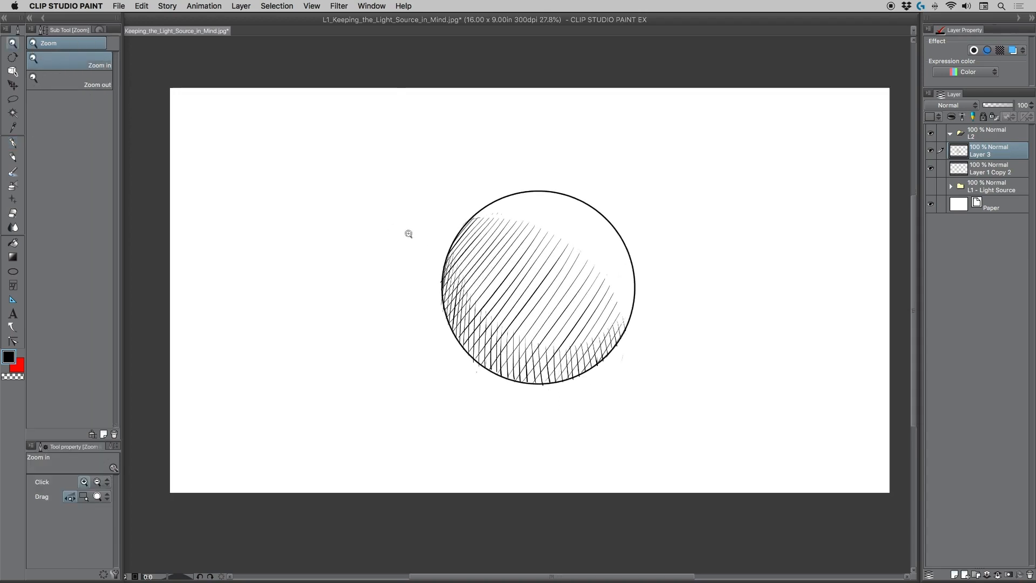
{"action": "left_click", "coordinate": [13, 143]}
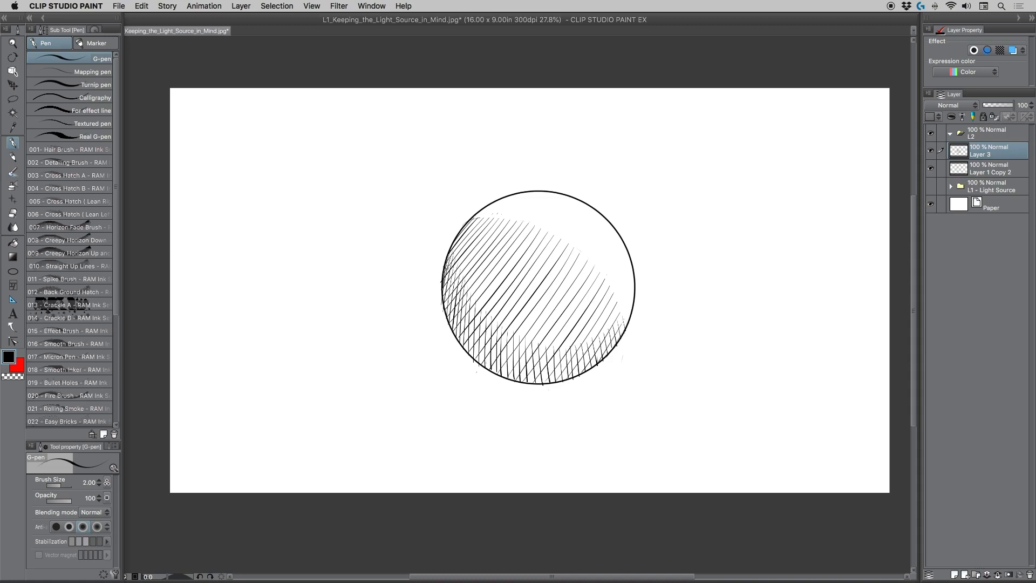
{"action": "mouse_move", "coordinate": [447, 283]}
{"action": "left_mouse_down"}
{"action": "mouse_move", "coordinate": [469, 330]}
{"action": "mouse_move", "coordinate": [504, 355]}
{"action": "mouse_move", "coordinate": [552, 366]}
{"action": "mouse_move", "coordinate": [620, 327]}
{"action": "left_mouse_up"}
{"action": "key", "text": "super+z"}
With the canvas rotated about -40°, add a third layer of short crossing strokes along the circle's lower-left rim.
{"action": "left_click_drag", "start_coordinate": [410, 286], "coordinate": [424, 354]}
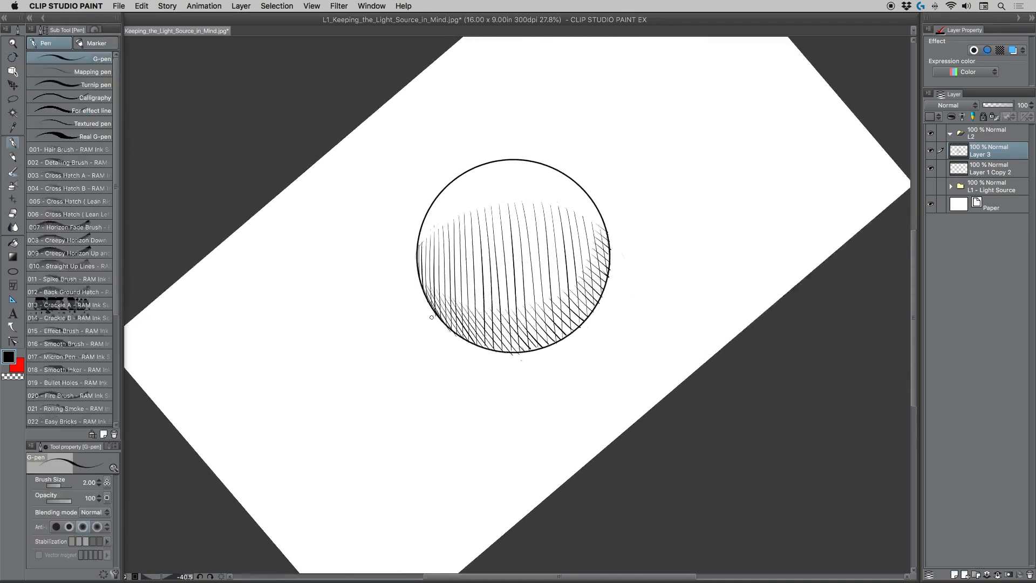
{"action": "left_click", "coordinate": [13, 43]}
{"action": "left_click", "coordinate": [453, 235]}
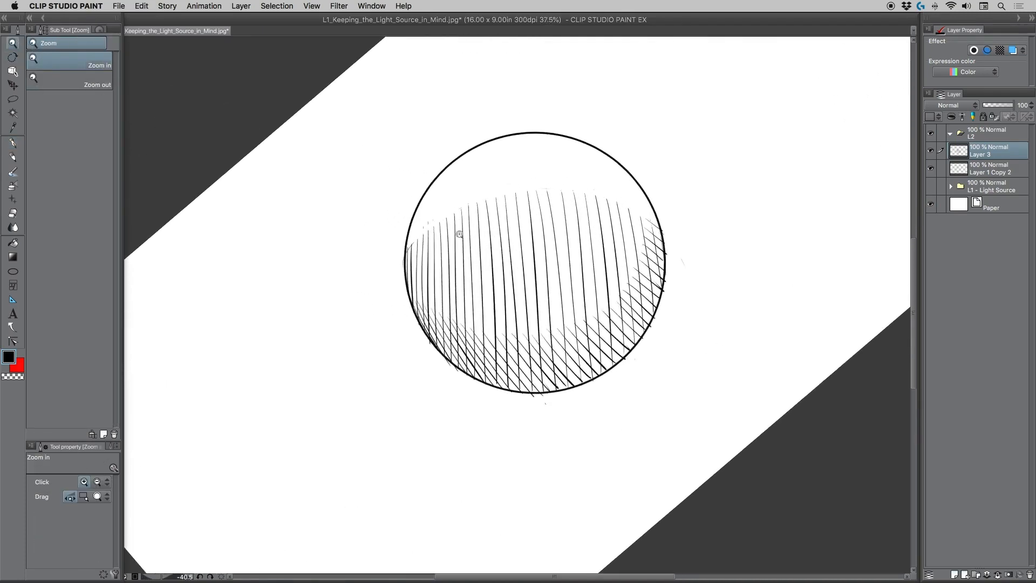
{"action": "left_click", "coordinate": [13, 143]}
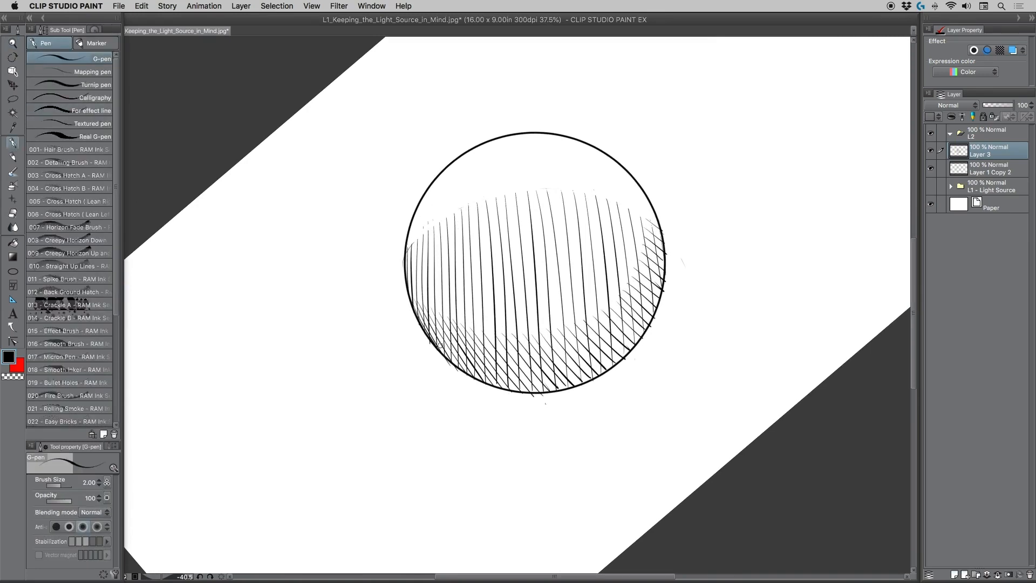
{"action": "mouse_move", "coordinate": [449, 332]}
{"action": "left_mouse_down"}
{"action": "mouse_move", "coordinate": [459, 319]}
{"action": "mouse_move", "coordinate": [442, 354]}
{"action": "mouse_move", "coordinate": [457, 334]}
{"action": "mouse_move", "coordinate": [446, 353]}
{"action": "mouse_move", "coordinate": [460, 338]}
{"action": "mouse_move", "coordinate": [456, 366]}
{"action": "mouse_move", "coordinate": [473, 335]}
{"action": "mouse_move", "coordinate": [460, 372]}
{"action": "mouse_move", "coordinate": [482, 336]}
{"action": "mouse_move", "coordinate": [465, 372]}
{"action": "mouse_move", "coordinate": [491, 345]}
{"action": "mouse_move", "coordinate": [473, 378]}
{"action": "mouse_move", "coordinate": [504, 330]}
{"action": "mouse_move", "coordinate": [477, 381]}
{"action": "mouse_move", "coordinate": [503, 350]}
{"action": "mouse_move", "coordinate": [483, 381]}
{"action": "mouse_move", "coordinate": [501, 358]}
{"action": "mouse_move", "coordinate": [493, 385]}
{"action": "mouse_move", "coordinate": [519, 345]}
{"action": "mouse_move", "coordinate": [497, 387]}
{"action": "mouse_move", "coordinate": [527, 343]}
{"action": "mouse_move", "coordinate": [506, 382]}
{"action": "mouse_move", "coordinate": [531, 365]}
{"action": "mouse_move", "coordinate": [551, 369]}
{"action": "mouse_move", "coordinate": [565, 353]}
{"action": "left_mouse_up"}
{"action": "key", "text": "super+z"}
{"action": "left_click_drag", "start_coordinate": [548, 391], "coordinate": [564, 354]}
{"action": "key", "text": "super+z"}
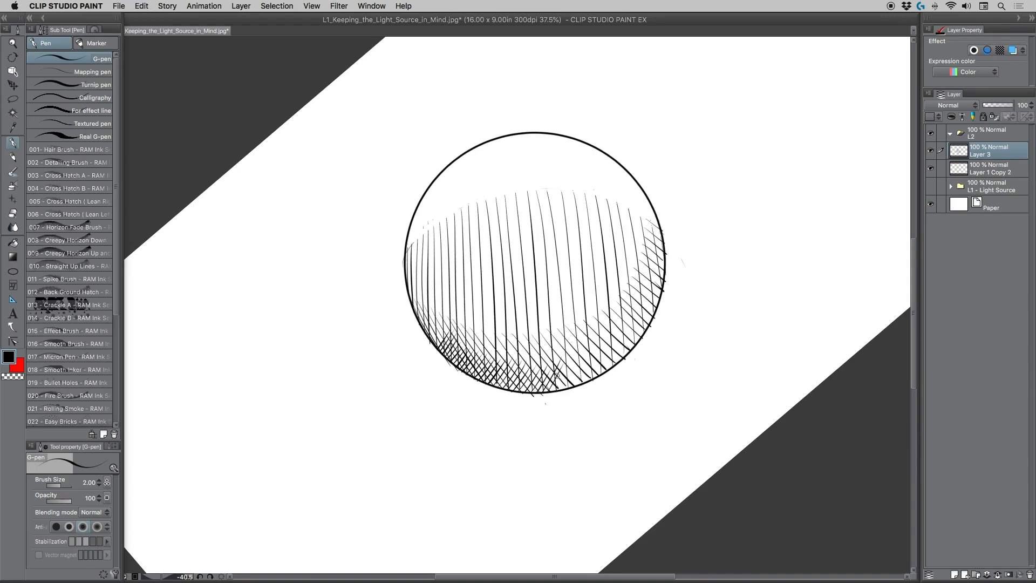
{"action": "key", "text": "super+z"}
Extend the third hatch layer with short crossing strokes along the circle's bottom rim, redrawing the ones that miss the curve.
{"action": "left_click_drag", "start_coordinate": [548, 390], "coordinate": [568, 353]}
{"action": "key", "text": "super+z"}
{"action": "left_click_drag", "start_coordinate": [554, 389], "coordinate": [574, 354]}
{"action": "left_click_drag", "start_coordinate": [559, 391], "coordinate": [579, 356]}
{"action": "key", "text": "super+z"}
{"action": "left_click_drag", "start_coordinate": [560, 389], "coordinate": [585, 354]}
{"action": "key", "text": "super+z"}
{"action": "key", "text": "super+z"}
{"action": "left_click_drag", "start_coordinate": [566, 389], "coordinate": [595, 346]}
{"action": "left_click_drag", "start_coordinate": [581, 385], "coordinate": [601, 341]}
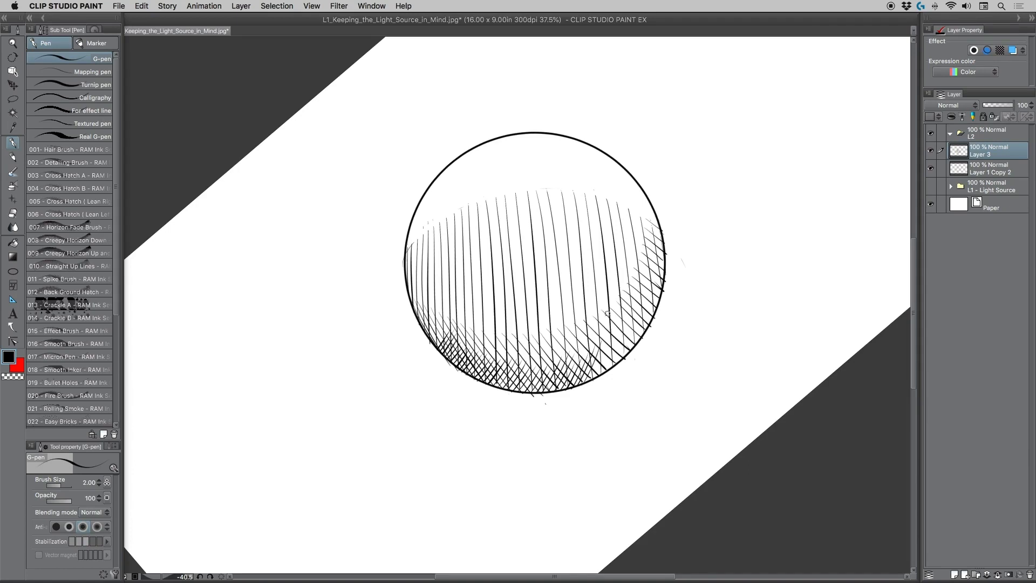
Continue the third layer's crossing strokes up the circle's lower-right rim, undoing the poorly placed ones.
{"action": "left_click_drag", "start_coordinate": [586, 383], "coordinate": [612, 339]}
{"action": "mouse_move", "coordinate": [600, 375]}
{"action": "left_mouse_down"}
{"action": "mouse_move", "coordinate": [622, 298]}
{"action": "mouse_move", "coordinate": [609, 366]}
{"action": "mouse_move", "coordinate": [625, 329]}
{"action": "left_mouse_up"}
{"action": "key", "text": "super+z"}
{"action": "left_click_drag", "start_coordinate": [609, 367], "coordinate": [625, 325]}
{"action": "key", "text": "super+z"}
{"action": "left_click_drag", "start_coordinate": [609, 368], "coordinate": [624, 327]}
{"action": "key", "text": "super+z"}
{"action": "left_click_drag", "start_coordinate": [610, 368], "coordinate": [630, 320]}
{"action": "left_click_drag", "start_coordinate": [622, 358], "coordinate": [634, 317]}
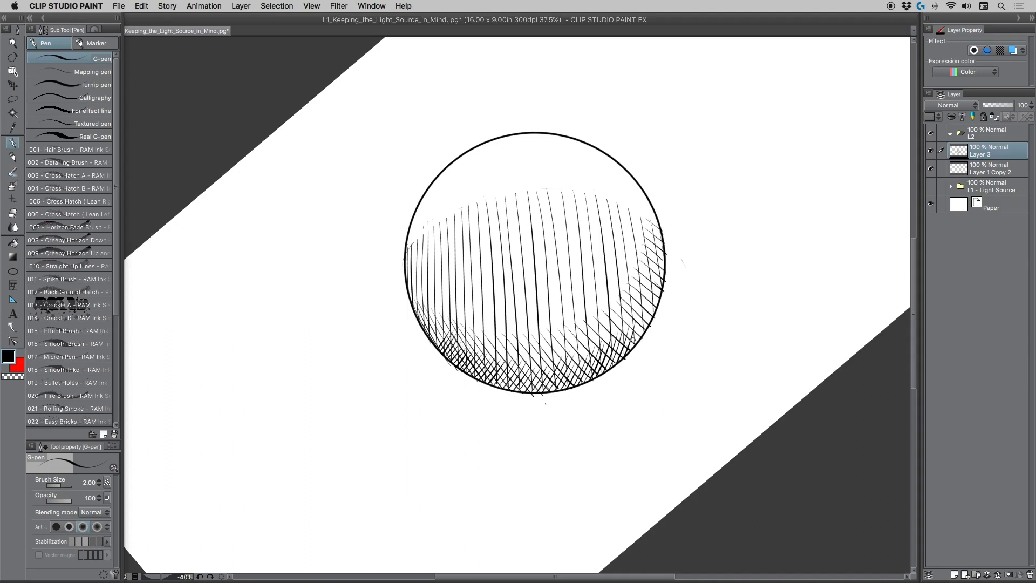
{"action": "left_click_drag", "start_coordinate": [627, 353], "coordinate": [653, 294]}
{"action": "key", "text": "super+z"}
{"action": "left_click_drag", "start_coordinate": [642, 335], "coordinate": [663, 272]}
{"action": "key", "text": "super+z"}
Reset the canvas rotation to 0° and erase the stray hatch marks outside the circle.
{"action": "double_click", "coordinate": [13, 57]}
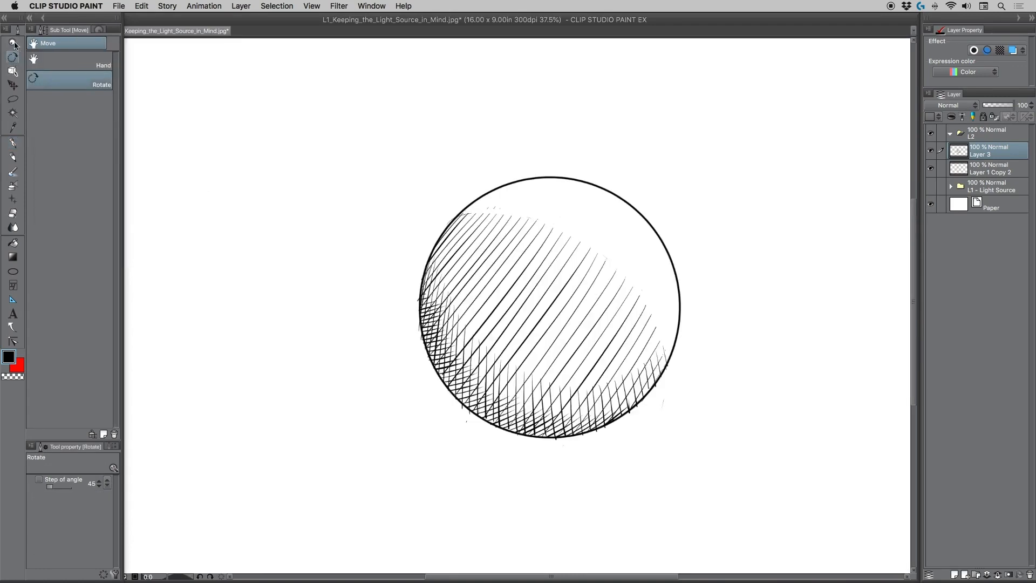
{"action": "left_click", "coordinate": [13, 44]}
{"action": "left_click_drag", "start_coordinate": [438, 229], "coordinate": [468, 238]}
{"action": "left_click", "coordinate": [413, 282]}
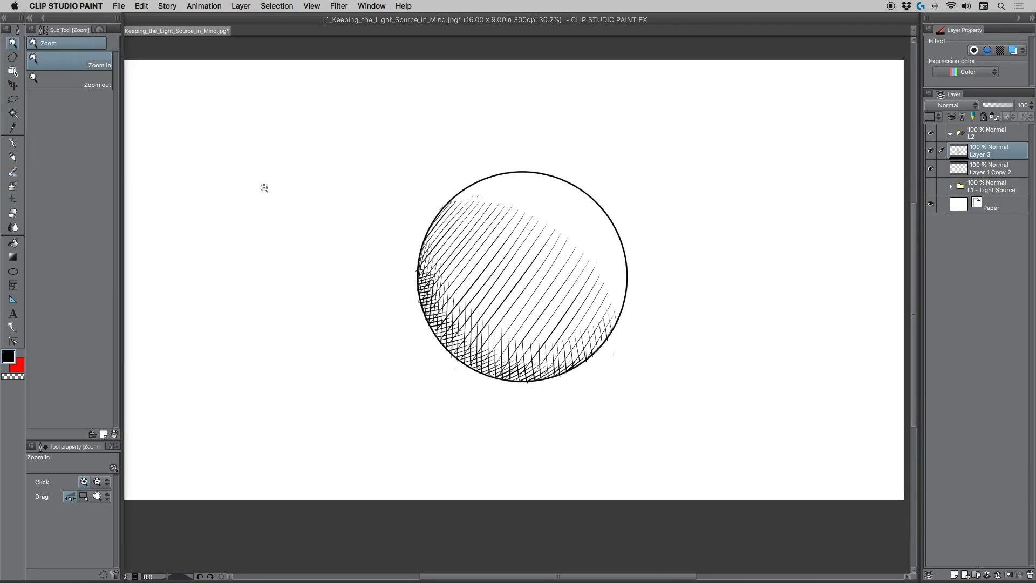
{"action": "left_click", "coordinate": [12, 143]}
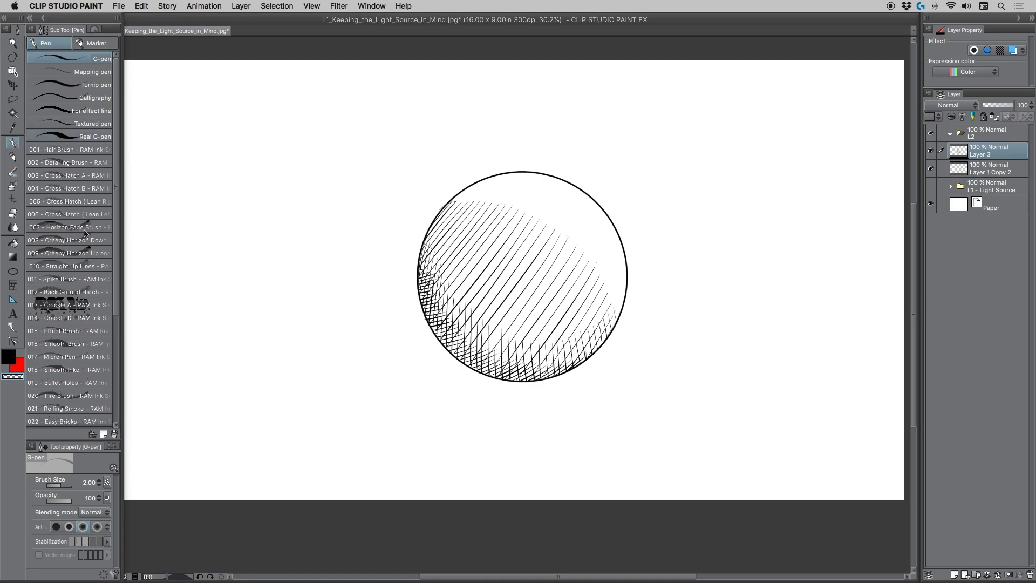
Try a black guide curve and a straight stroke across the circle's hatched area.
{"action": "left_click", "coordinate": [9, 357]}
{"action": "mouse_move", "coordinate": [438, 237]}
{"action": "left_mouse_down"}
{"action": "mouse_move", "coordinate": [542, 259]}
{"action": "mouse_move", "coordinate": [556, 374]}
{"action": "left_mouse_up"}
{"action": "key", "text": "super+z"}
{"action": "left_click_drag", "start_coordinate": [547, 236], "coordinate": [483, 318]}
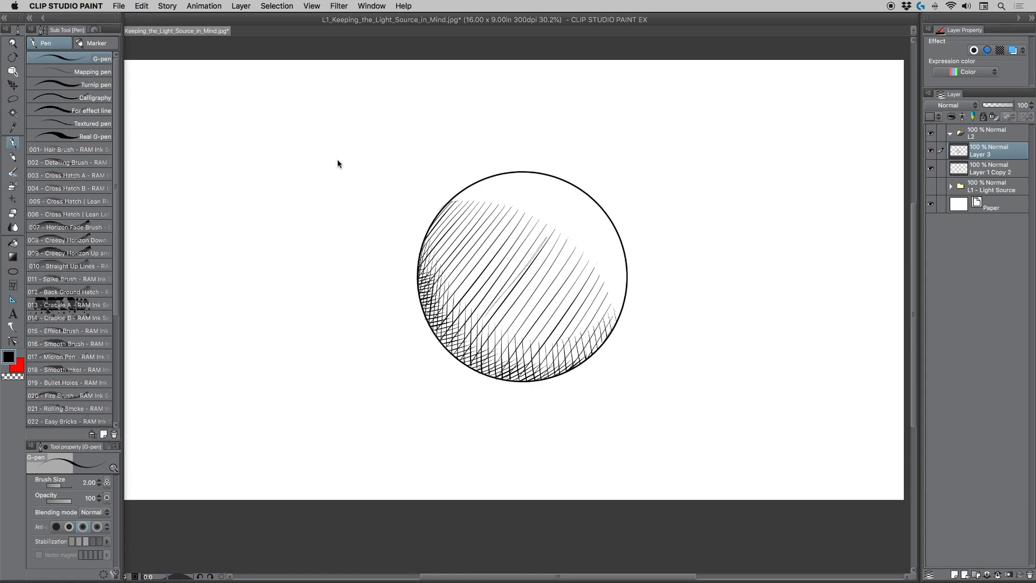
{"action": "key", "text": "super+z"}
Try a curved guide line through the hatching and sample vertical strokes beside the circle's upper-left edge.
{"action": "mouse_move", "coordinate": [428, 242]}
{"action": "left_mouse_down"}
{"action": "mouse_move", "coordinate": [460, 232]}
{"action": "mouse_move", "coordinate": [539, 379]}
{"action": "left_mouse_up"}
{"action": "left_click_drag", "start_coordinate": [437, 176], "coordinate": [442, 201]}
{"action": "left_click_drag", "start_coordinate": [444, 173], "coordinate": [444, 194]}
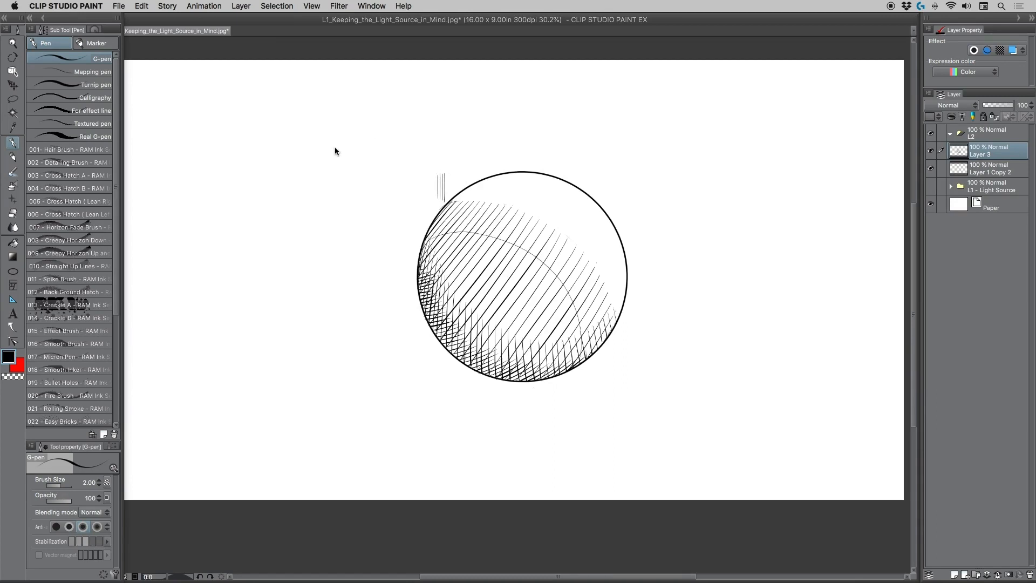
{"action": "key", "text": "super+z"}
{"action": "key", "text": "super+z"}
{"action": "key", "text": "super+z"}
{"action": "key", "text": "super+z"}
{"action": "left_click_drag", "start_coordinate": [454, 234], "coordinate": [460, 372]}
{"action": "key", "text": "super+z"}
{"action": "key", "text": "super+z"}
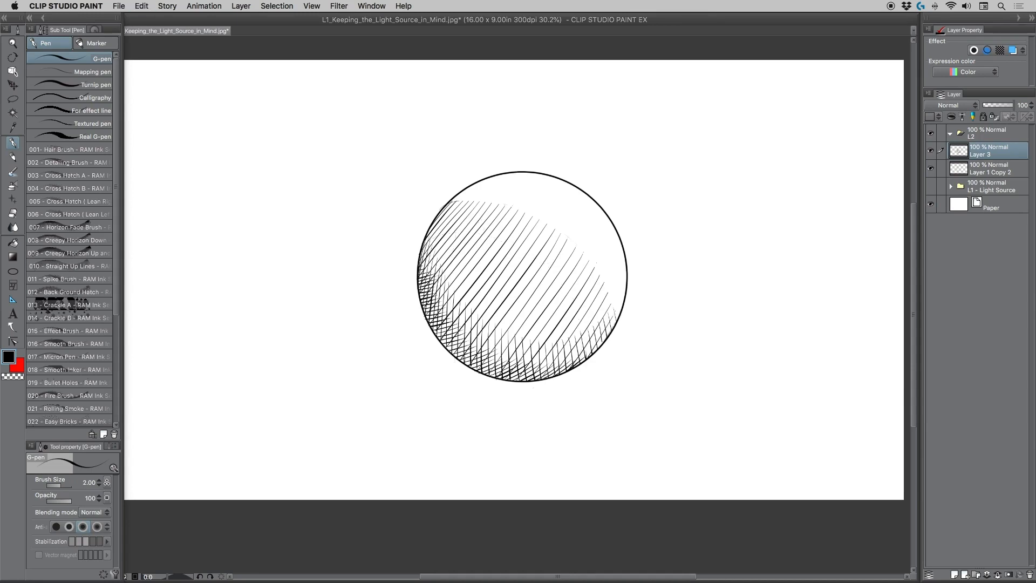
Add a new layer above Layer 3 and draw a thin curved guide line from the sphere's upper left to its lower right.
{"action": "left_click", "coordinate": [954, 575]}
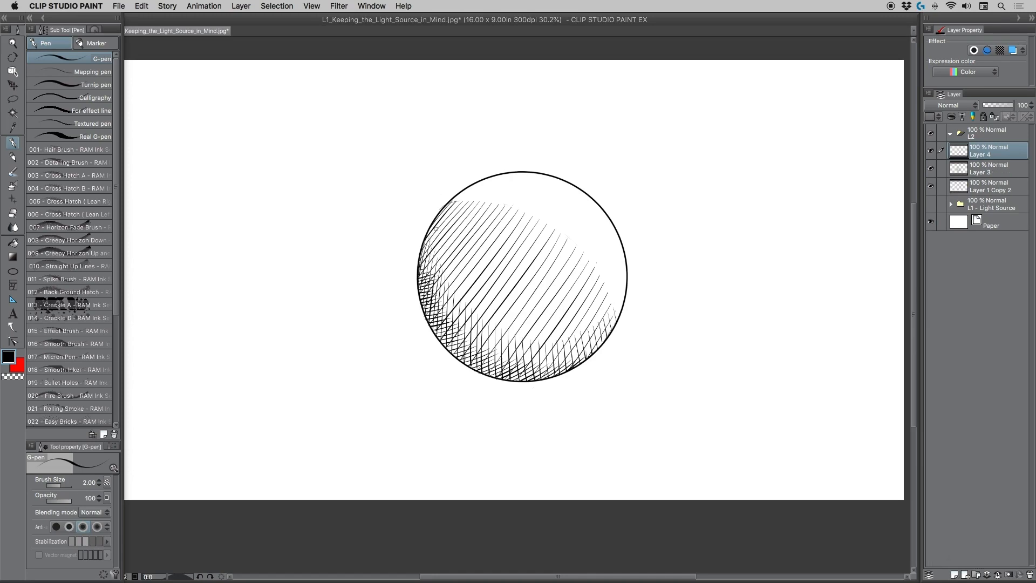
{"action": "mouse_move", "coordinate": [435, 227]}
{"action": "left_mouse_down"}
{"action": "mouse_move", "coordinate": [450, 227]}
{"action": "mouse_move", "coordinate": [597, 372]}
{"action": "left_mouse_up"}
Try short upright hatch strokes just inside the circle's left edge, below the guide line.
{"action": "left_click_drag", "start_coordinate": [424, 246], "coordinate": [429, 237]}
{"action": "left_click_drag", "start_coordinate": [424, 306], "coordinate": [433, 256]}
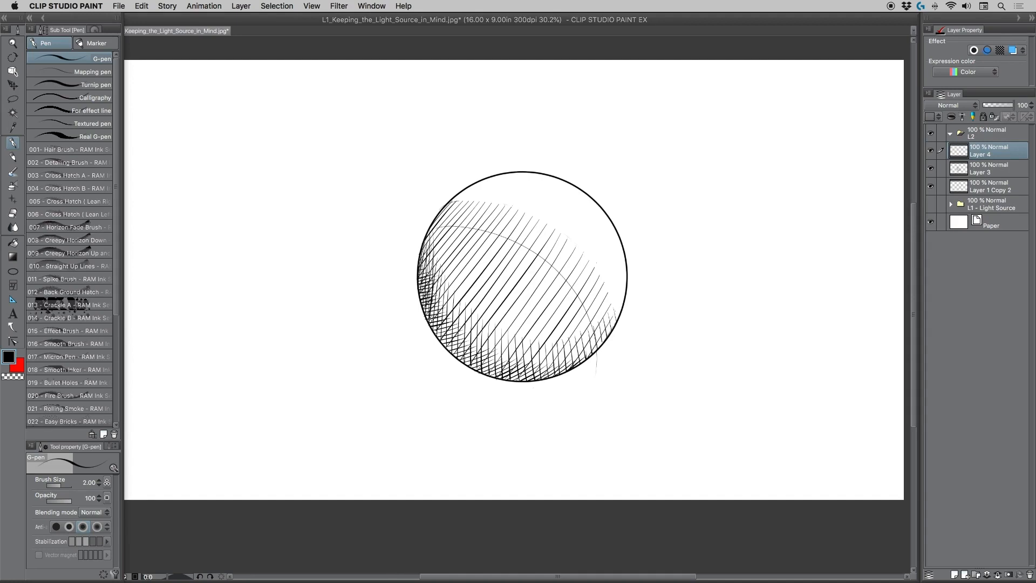
{"action": "left_click_drag", "start_coordinate": [429, 325], "coordinate": [434, 294]}
{"action": "key", "text": "super+z"}
{"action": "key", "text": "super+z"}
{"action": "key", "text": "super+z"}
{"action": "key", "text": "super+z"}
Draw closely spaced near-vertical hatch strokes from the guide line down to the rim along the sphere's left side.
{"action": "left_click", "coordinate": [13, 46]}
{"action": "left_click_drag", "start_coordinate": [403, 195], "coordinate": [392, 194]}
{"action": "left_click", "coordinate": [12, 142]}
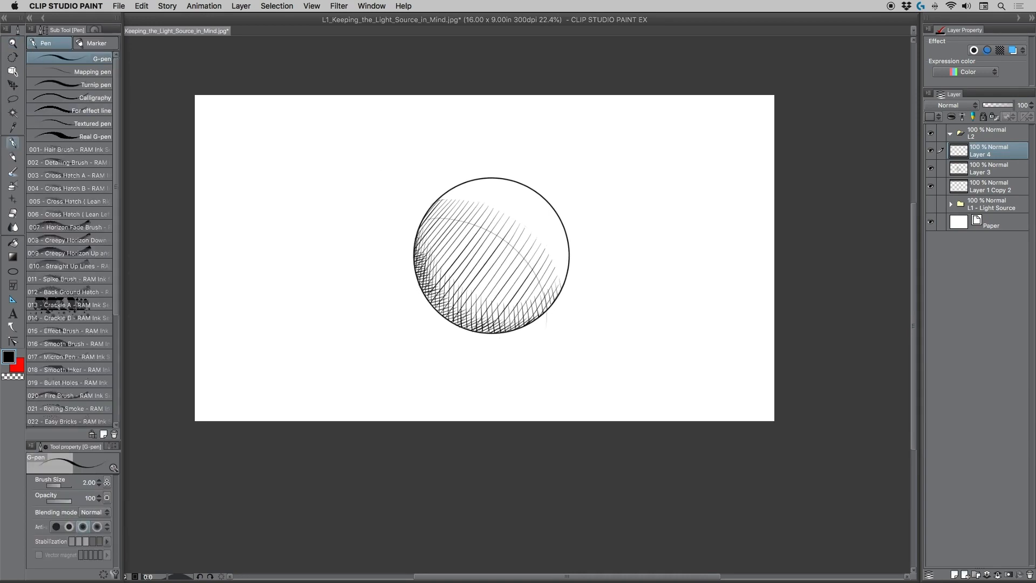
{"action": "left_click_drag", "start_coordinate": [418, 263], "coordinate": [422, 227]}
{"action": "left_click_drag", "start_coordinate": [419, 284], "coordinate": [425, 223]}
{"action": "left_click_drag", "start_coordinate": [423, 262], "coordinate": [429, 219]}
{"action": "left_click_drag", "start_coordinate": [427, 294], "coordinate": [433, 223]}
{"action": "key", "text": "super+z"}
{"action": "left_click_drag", "start_coordinate": [434, 277], "coordinate": [436, 217]}
{"action": "left_click_drag", "start_coordinate": [433, 306], "coordinate": [436, 275]}
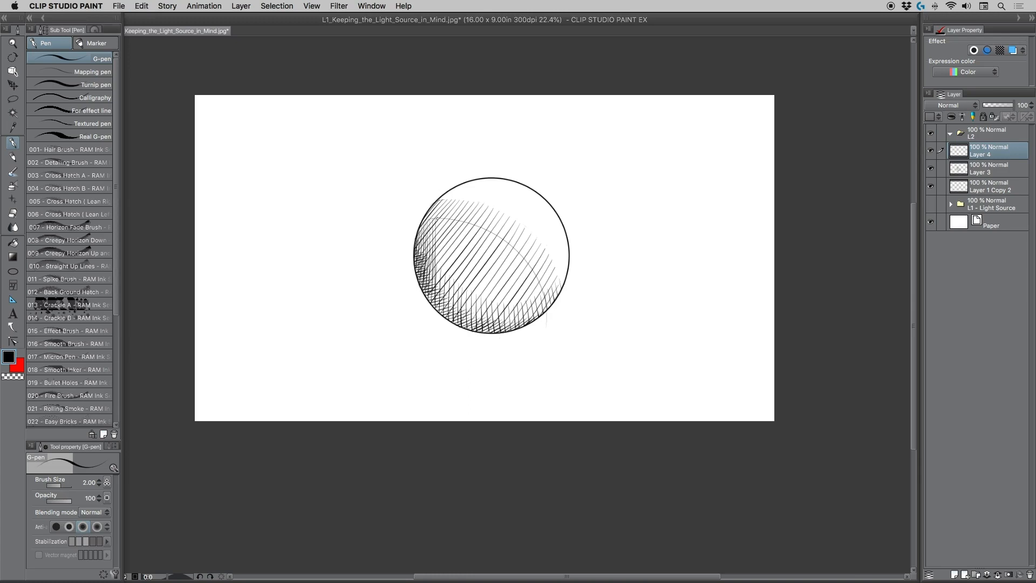
{"action": "left_click_drag", "start_coordinate": [437, 218], "coordinate": [447, 314]}
{"action": "key", "text": "super+z"}
{"action": "mouse_move", "coordinate": [446, 232]}
{"action": "left_mouse_down"}
{"action": "mouse_move", "coordinate": [446, 308]}
{"action": "mouse_move", "coordinate": [450, 296]}
{"action": "left_mouse_up"}
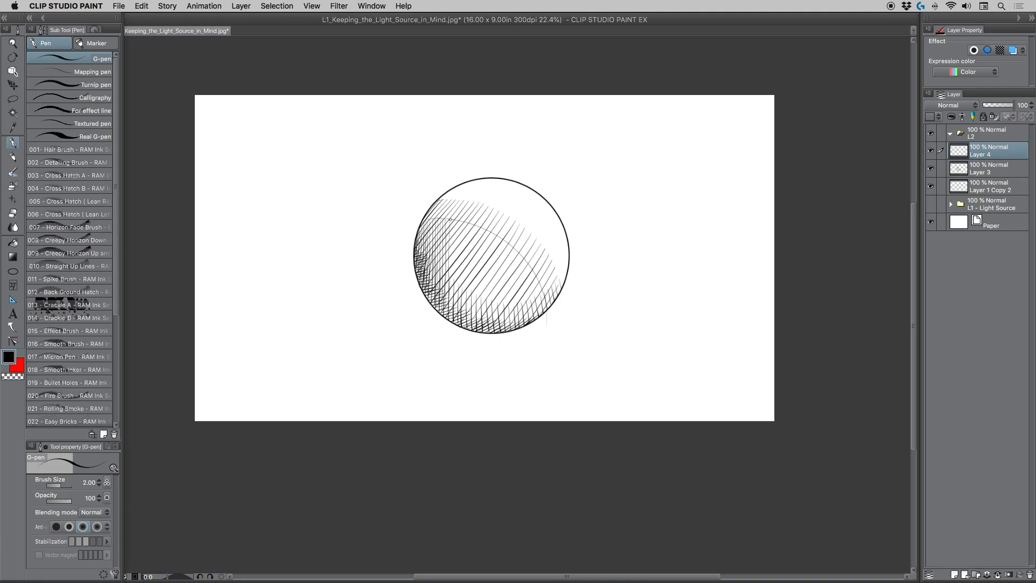
Continue the near-vertical hatching below the guide line toward the sphere's centre, redrawing the uneven strokes.
{"action": "left_click_drag", "start_coordinate": [450, 219], "coordinate": [452, 317]}
{"action": "left_click_drag", "start_coordinate": [454, 225], "coordinate": [461, 319]}
{"action": "left_click_drag", "start_coordinate": [459, 223], "coordinate": [462, 322]}
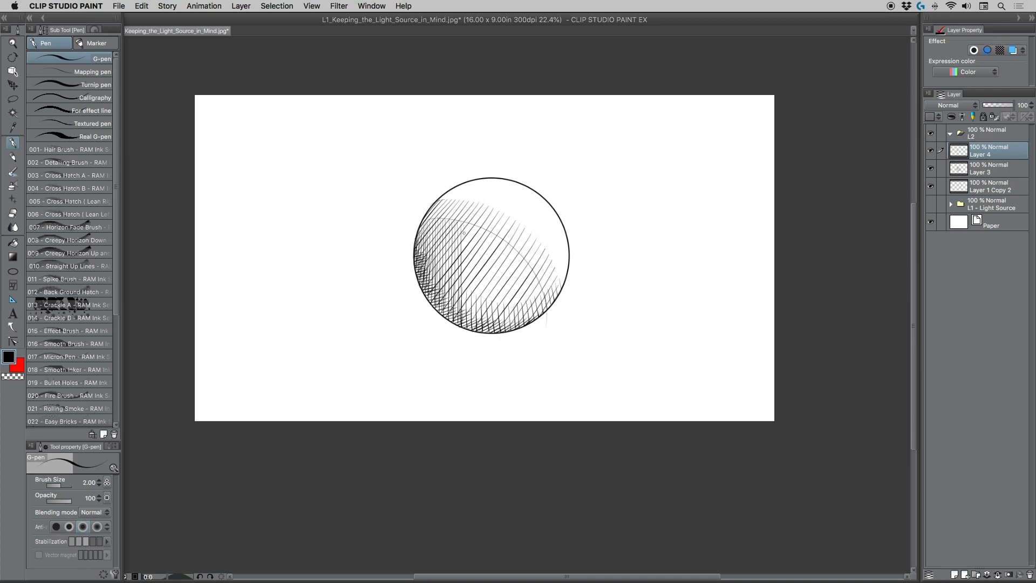
{"action": "left_click_drag", "start_coordinate": [464, 233], "coordinate": [466, 309]}
{"action": "left_click_drag", "start_coordinate": [466, 225], "coordinate": [465, 313]}
{"action": "key", "text": "super+z"}
{"action": "left_click_drag", "start_coordinate": [467, 236], "coordinate": [469, 293]}
{"action": "key", "text": "super+z"}
{"action": "left_click_drag", "start_coordinate": [466, 244], "coordinate": [474, 326]}
{"action": "left_click_drag", "start_coordinate": [475, 229], "coordinate": [478, 327]}
{"action": "key", "text": "super+z"}
{"action": "left_click_drag", "start_coordinate": [475, 239], "coordinate": [479, 326]}
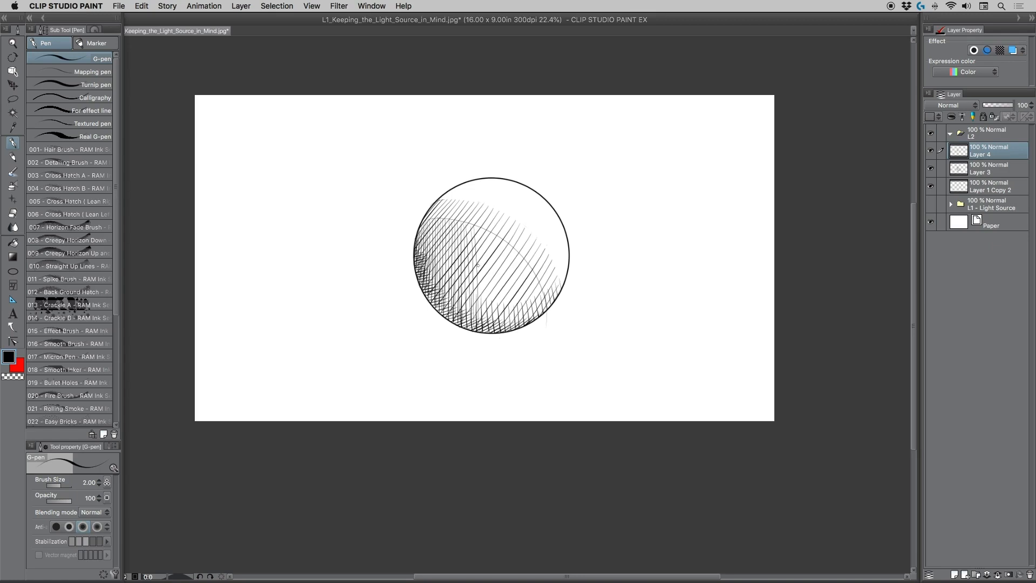
Complete the vertical hatching from the sphere's centre to its lower right, leaning the strokes gradually to follow the form.
{"action": "left_click_drag", "start_coordinate": [478, 240], "coordinate": [484, 332]}
{"action": "mouse_move", "coordinate": [484, 229]}
{"action": "left_mouse_down"}
{"action": "mouse_move", "coordinate": [488, 324]}
{"action": "mouse_move", "coordinate": [491, 285]}
{"action": "mouse_move", "coordinate": [497, 330]}
{"action": "left_mouse_up"}
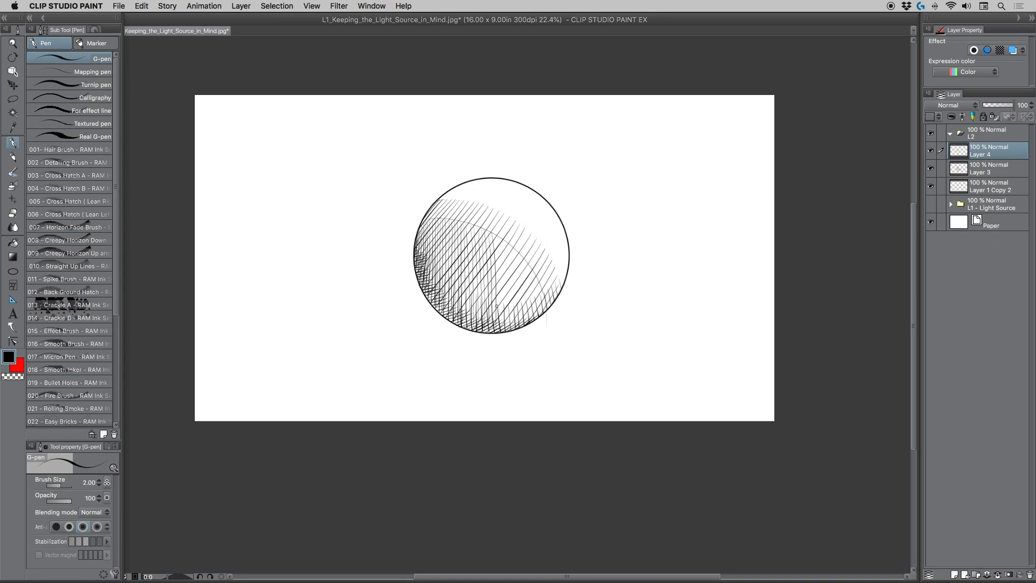
{"action": "left_click_drag", "start_coordinate": [495, 239], "coordinate": [504, 326]}
{"action": "left_click_drag", "start_coordinate": [502, 239], "coordinate": [510, 322]}
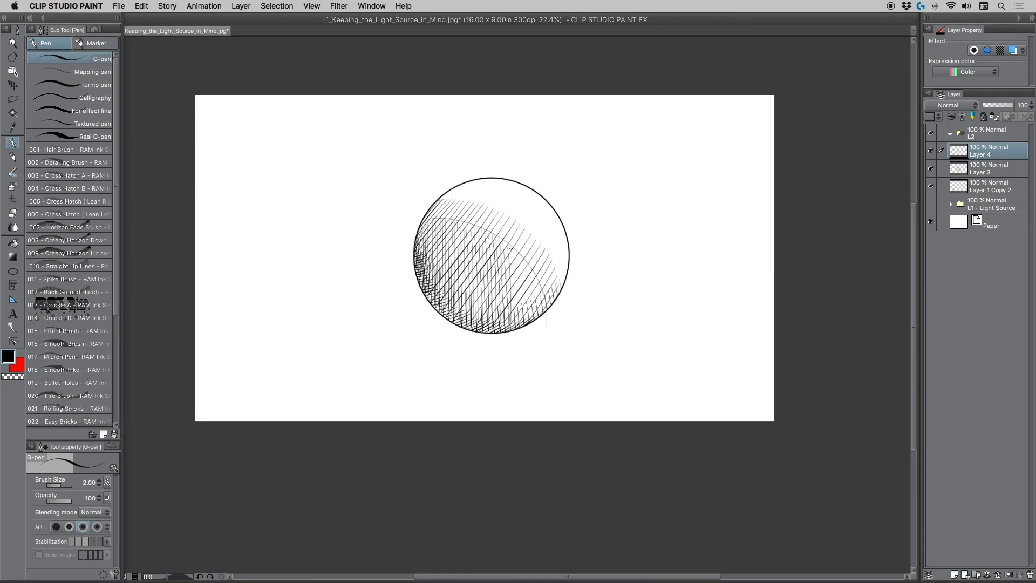
{"action": "mouse_move", "coordinate": [510, 247]}
{"action": "left_mouse_down"}
{"action": "mouse_move", "coordinate": [515, 322]}
{"action": "mouse_move", "coordinate": [523, 301]}
{"action": "mouse_move", "coordinate": [525, 322]}
{"action": "left_mouse_up"}
{"action": "mouse_move", "coordinate": [523, 264]}
{"action": "left_mouse_down"}
{"action": "mouse_move", "coordinate": [529, 317]}
{"action": "mouse_move", "coordinate": [544, 297]}
{"action": "left_mouse_up"}
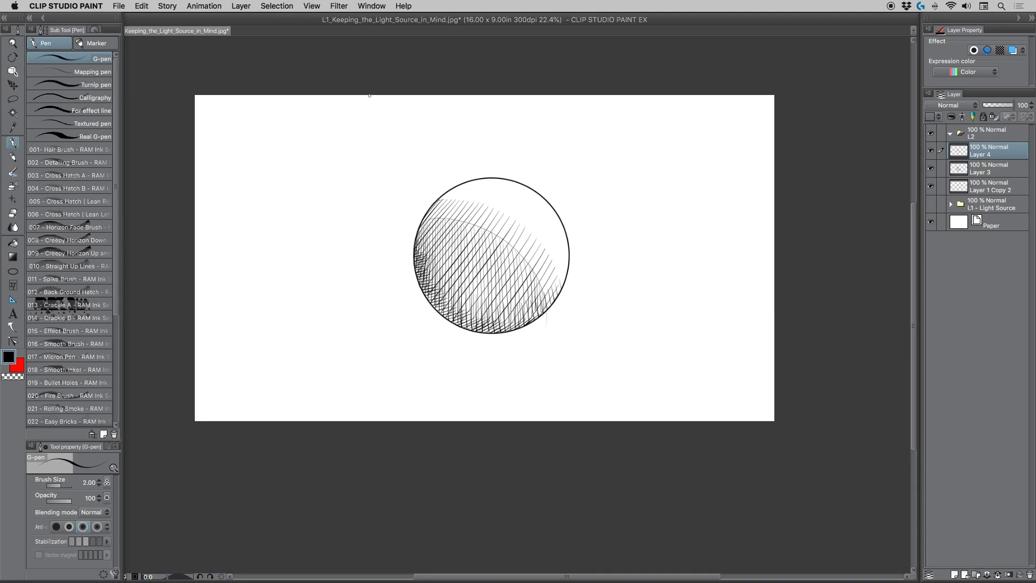
Erase the curved guide line and its tail below the circle on Layer 4, using the transparent colour.
{"action": "left_click", "coordinate": [930, 168]}
{"action": "left_click", "coordinate": [930, 168]}
{"action": "left_click", "coordinate": [9, 377]}
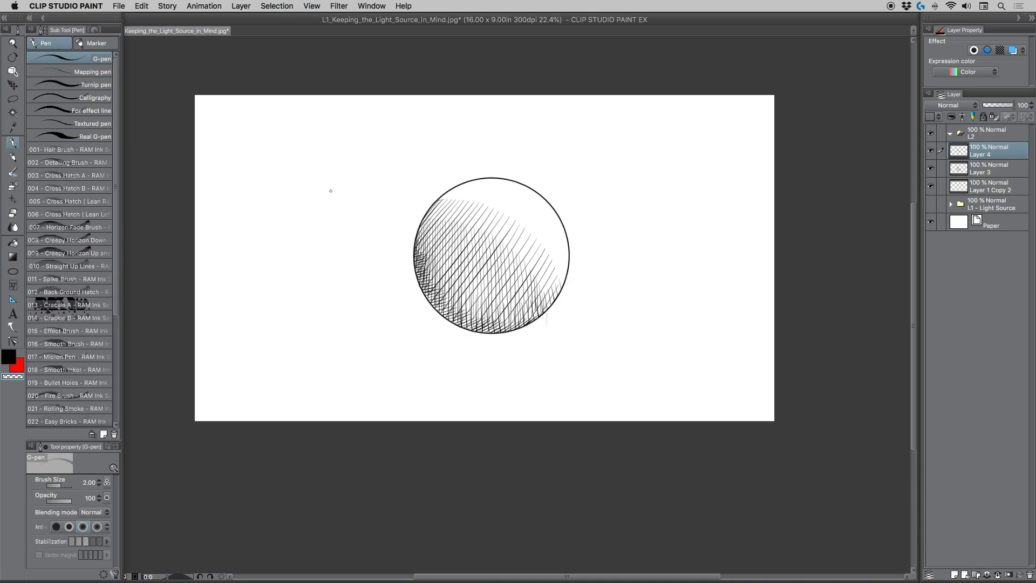
{"action": "key", "text": "slash"}
{"action": "left_click", "coordinate": [448, 196]}
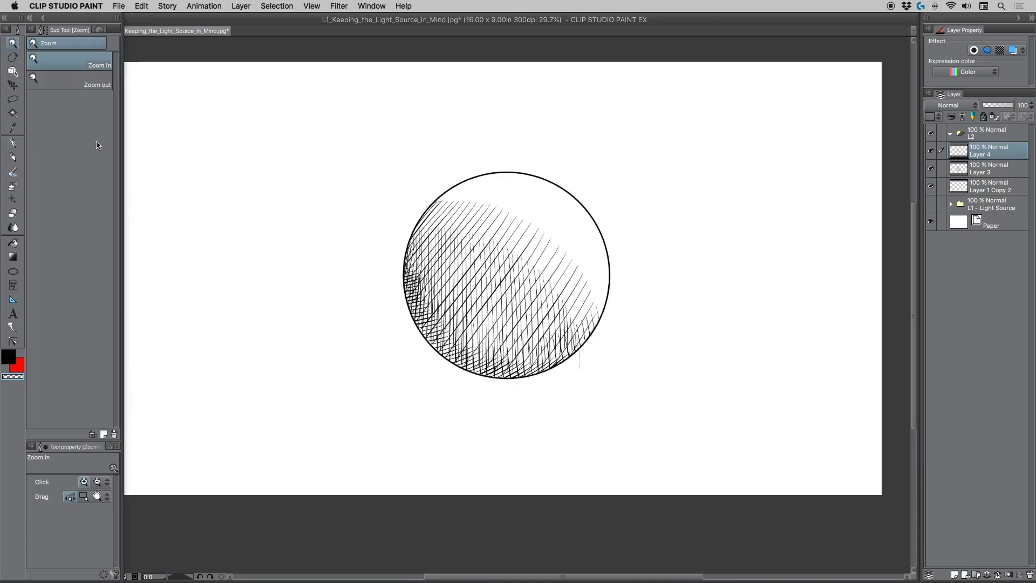
{"action": "left_click", "coordinate": [12, 144]}
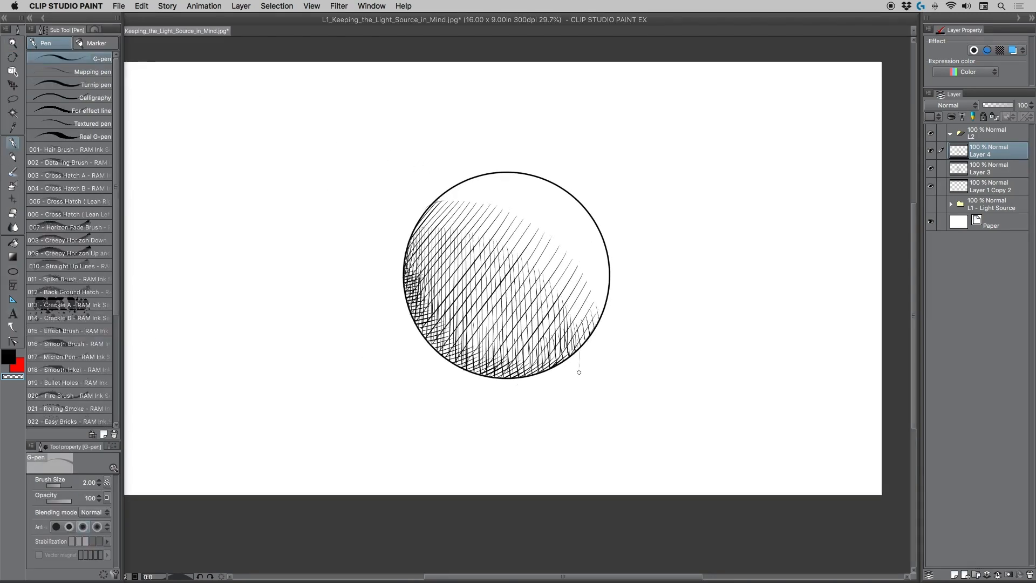
Darken the core shadow with long black diagonal strokes running down to the right along the sphere's lower-left and bottom rim.
{"action": "left_click", "coordinate": [13, 44]}
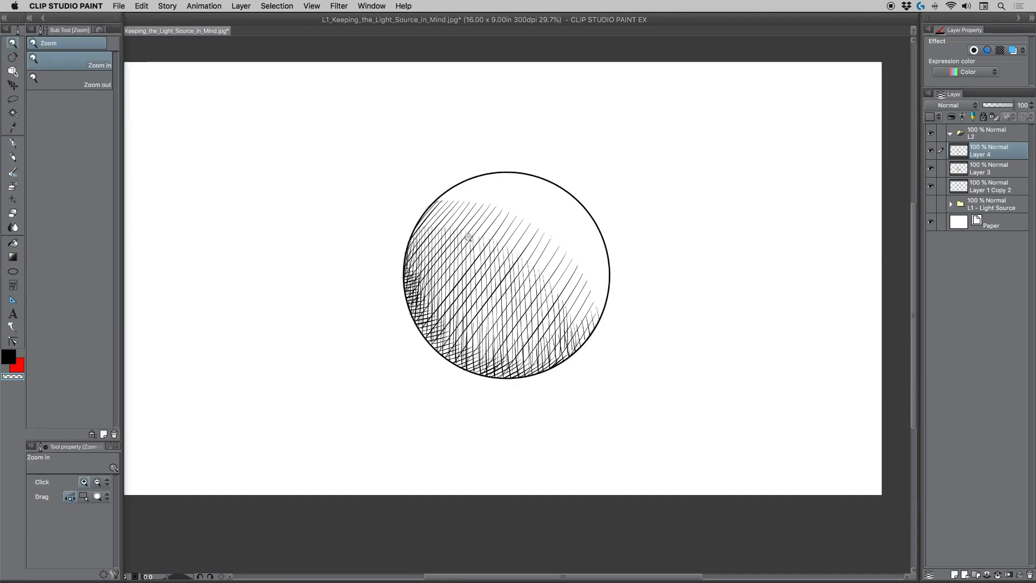
{"action": "left_click_drag", "start_coordinate": [461, 253], "coordinate": [402, 247]}
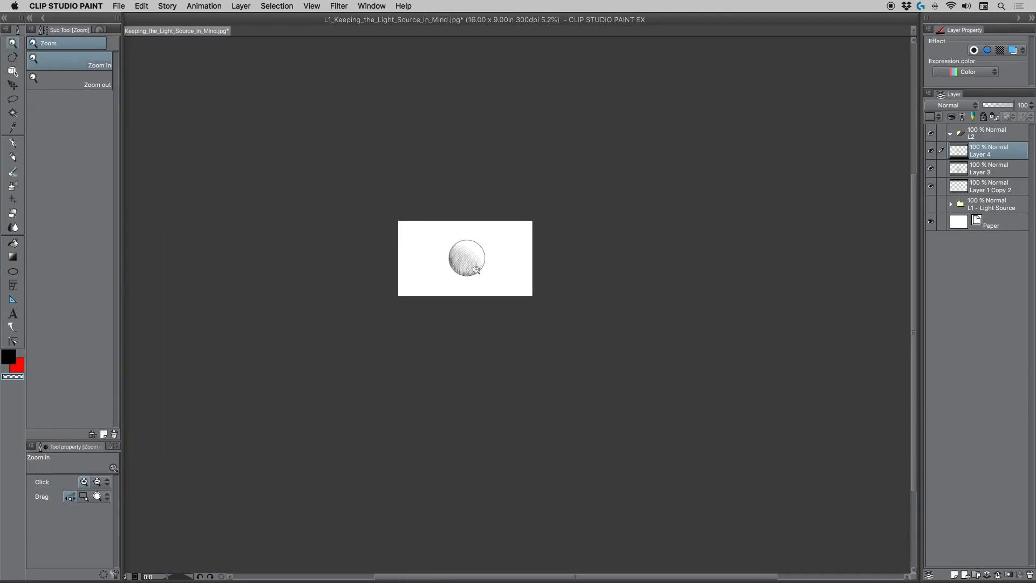
{"action": "left_click_drag", "start_coordinate": [441, 258], "coordinate": [492, 239]}
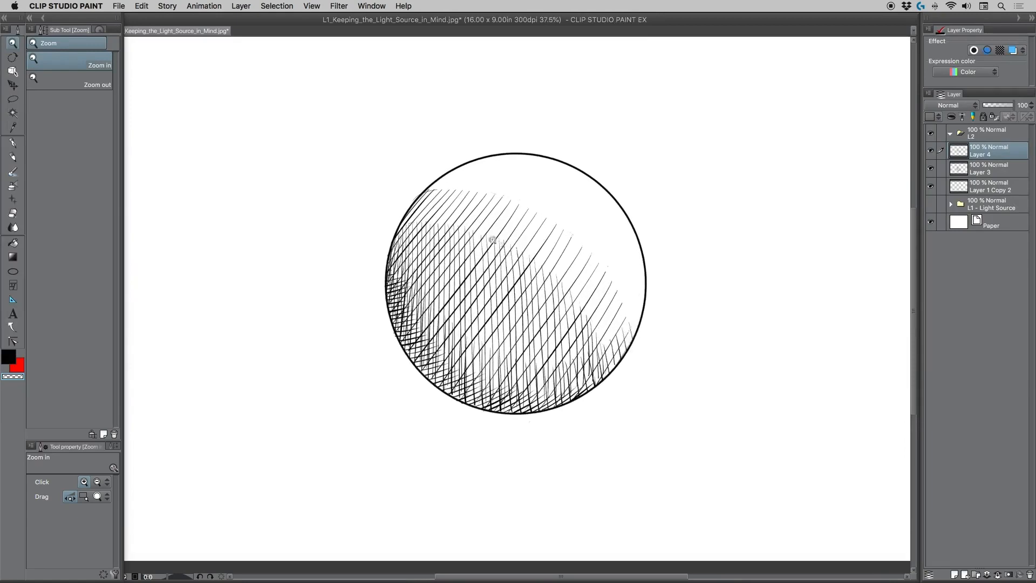
{"action": "left_click", "coordinate": [13, 142]}
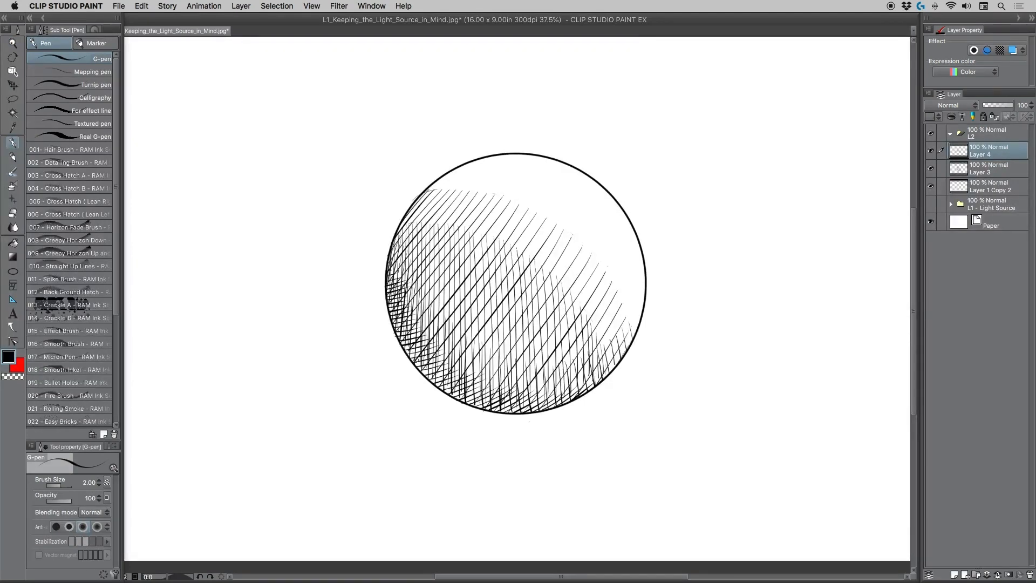
{"action": "left_click_drag", "start_coordinate": [405, 350], "coordinate": [474, 414]}
{"action": "left_click_drag", "start_coordinate": [395, 328], "coordinate": [491, 421]}
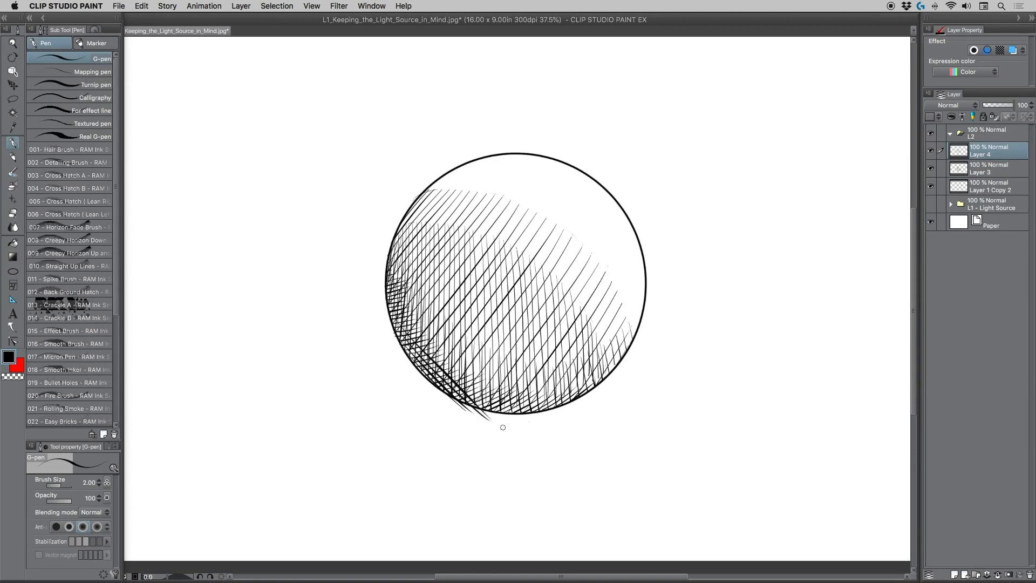
{"action": "left_click_drag", "start_coordinate": [398, 316], "coordinate": [512, 424]}
{"action": "left_click_drag", "start_coordinate": [403, 316], "coordinate": [533, 427]}
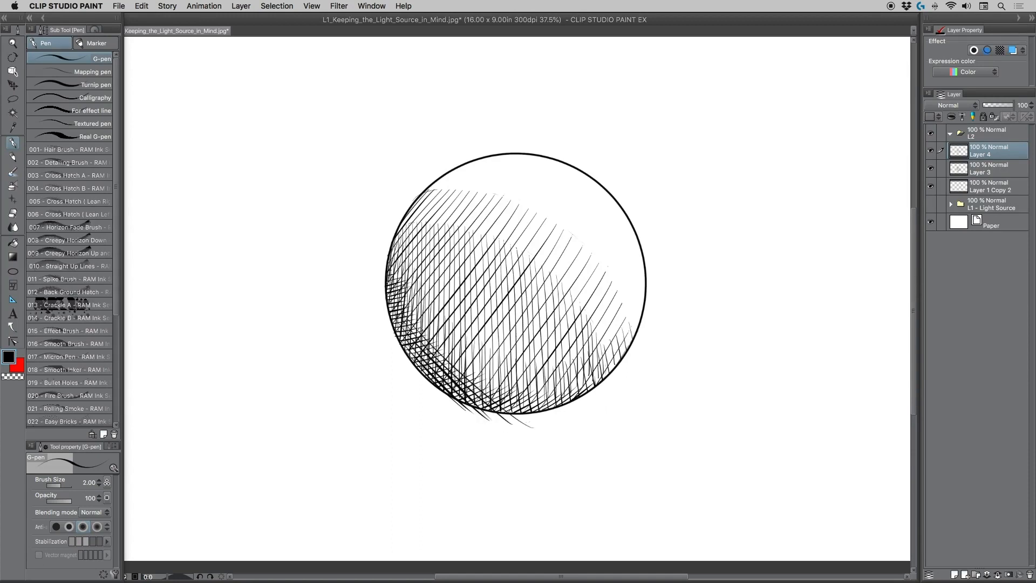
{"action": "left_click_drag", "start_coordinate": [406, 305], "coordinate": [556, 436]}
{"action": "left_click_drag", "start_coordinate": [460, 348], "coordinate": [542, 411]}
{"action": "mouse_move", "coordinate": [491, 365]}
{"action": "left_mouse_down"}
{"action": "mouse_move", "coordinate": [533, 383]}
{"action": "mouse_move", "coordinate": [514, 369]}
{"action": "mouse_move", "coordinate": [611, 381]}
{"action": "left_mouse_up"}
Add short crossing strokes along the sphere's left rim and erase the stroke ends that overshoot the outline.
{"action": "left_click_drag", "start_coordinate": [387, 302], "coordinate": [408, 294]}
{"action": "left_click_drag", "start_coordinate": [389, 264], "coordinate": [409, 288]}
{"action": "mouse_move", "coordinate": [389, 256]}
{"action": "left_mouse_down"}
{"action": "mouse_move", "coordinate": [408, 278]}
{"action": "mouse_move", "coordinate": [406, 245]}
{"action": "left_mouse_up"}
{"action": "left_click_drag", "start_coordinate": [397, 220], "coordinate": [405, 231]}
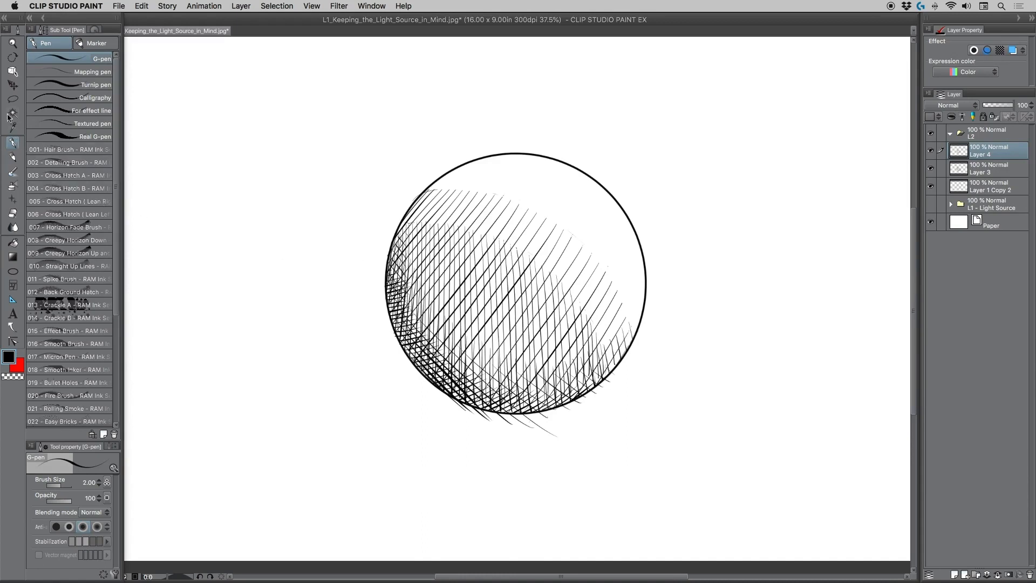
{"action": "left_click", "coordinate": [10, 376]}
{"action": "mouse_move", "coordinate": [500, 421]}
{"action": "left_mouse_down"}
{"action": "mouse_move", "coordinate": [565, 430]}
{"action": "mouse_move", "coordinate": [431, 395]}
{"action": "mouse_move", "coordinate": [457, 402]}
{"action": "mouse_move", "coordinate": [448, 398]}
{"action": "left_mouse_up"}
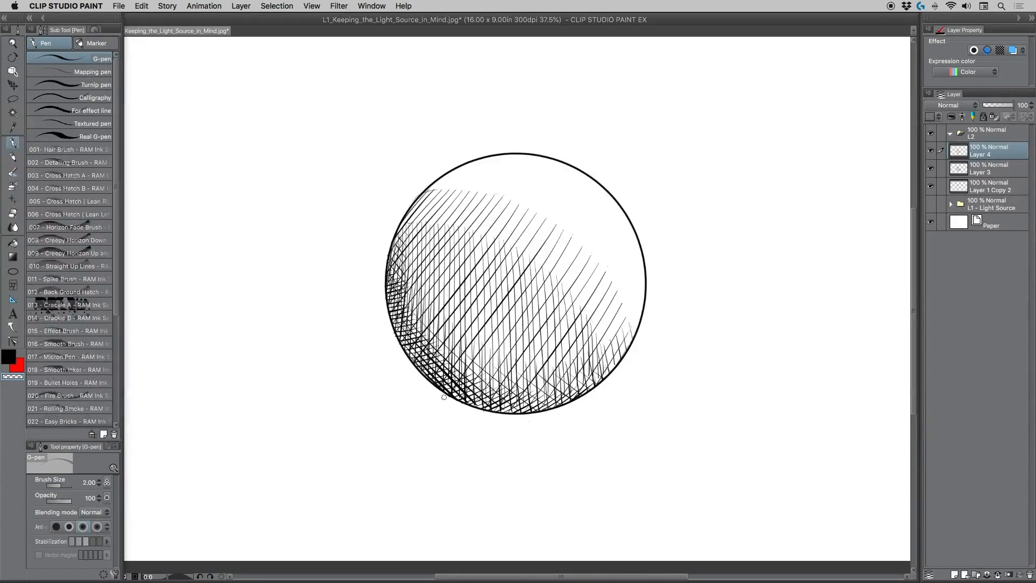
{"action": "left_click", "coordinate": [13, 44]}
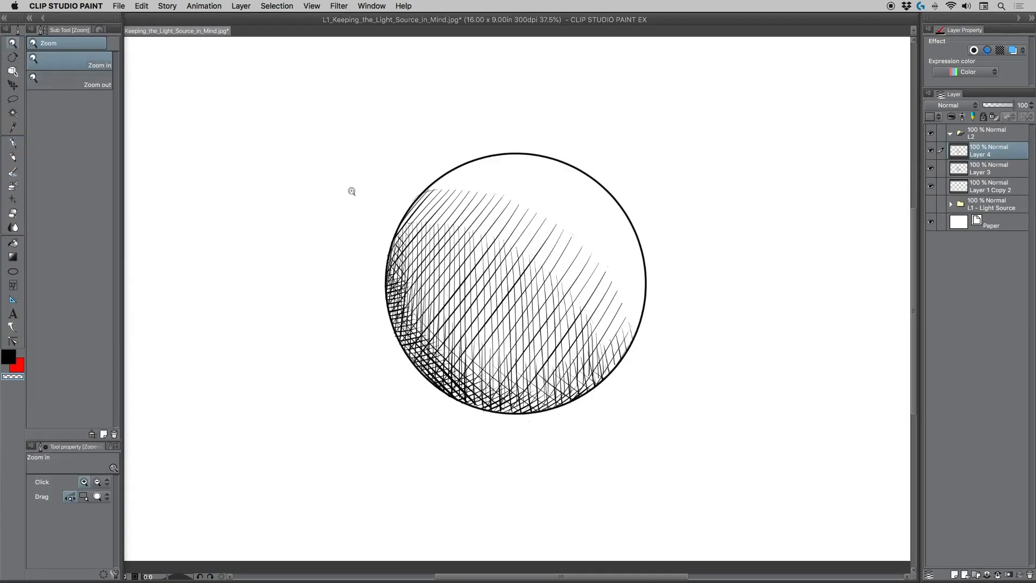
{"action": "left_click_drag", "start_coordinate": [352, 189], "coordinate": [308, 160]}
{"action": "left_click_drag", "start_coordinate": [372, 169], "coordinate": [397, 232]}
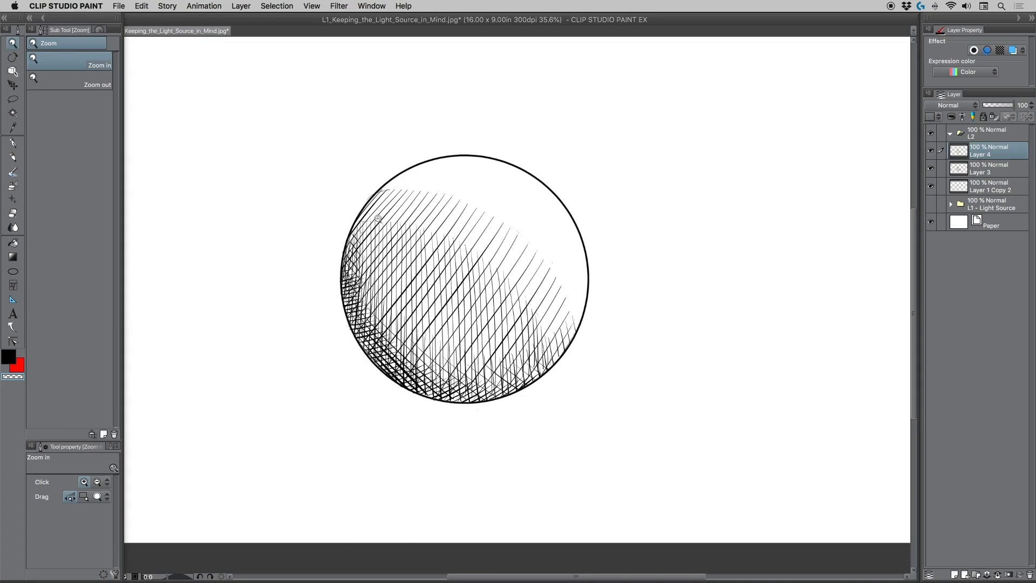
{"action": "left_click", "coordinate": [456, 277]}
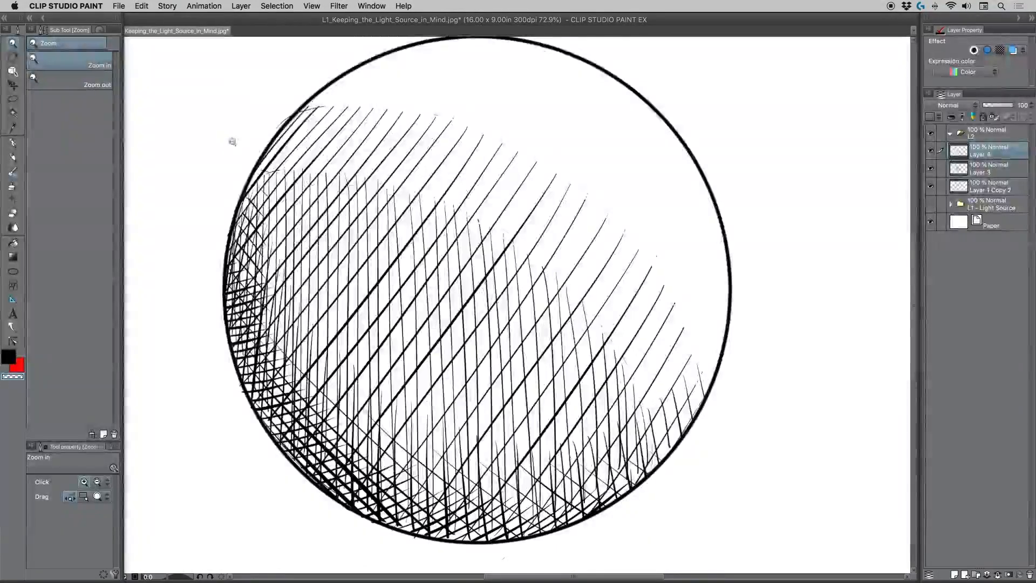
{"action": "left_click_drag", "start_coordinate": [418, 259], "coordinate": [367, 220]}
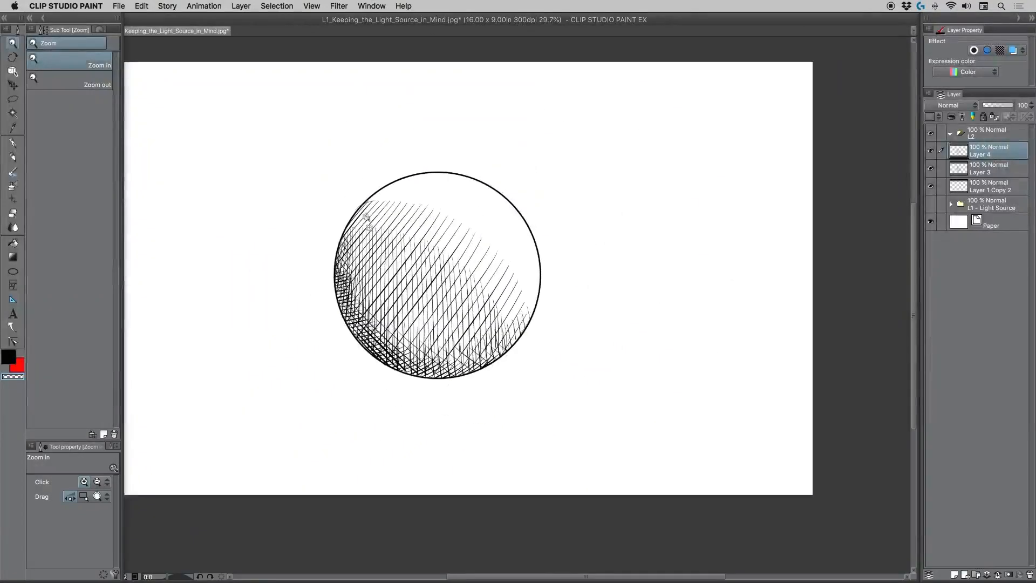
{"action": "left_click_drag", "start_coordinate": [412, 259], "coordinate": [455, 300]}
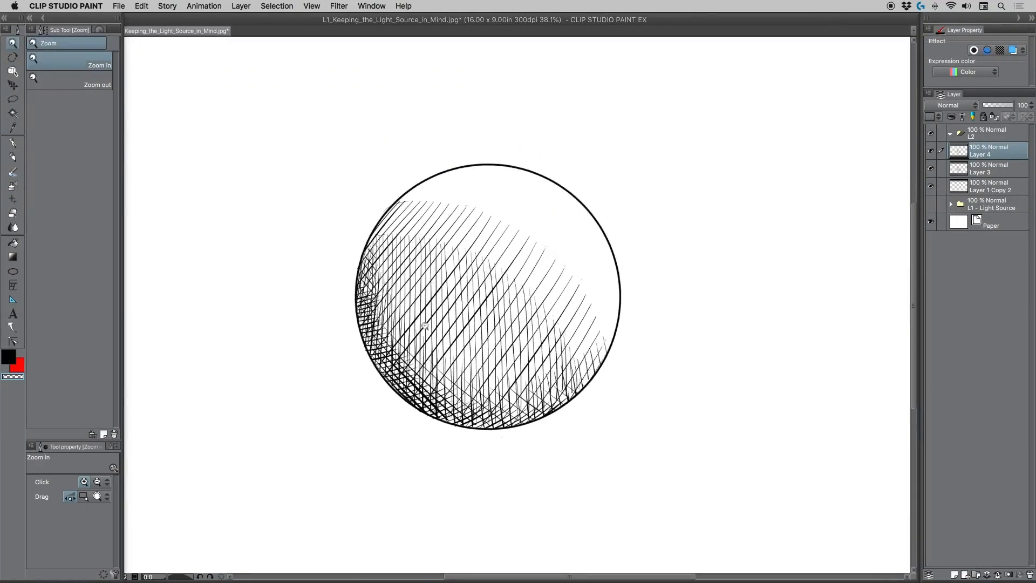